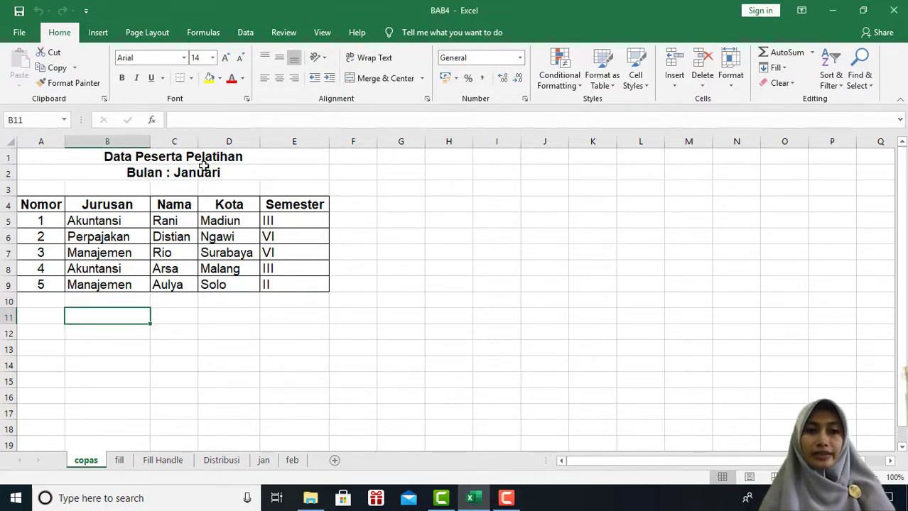
Step: Select A1:E9, the Data Peserta Pelatihan table with both title rows, and copy it
drag(204, 162, 202, 175)
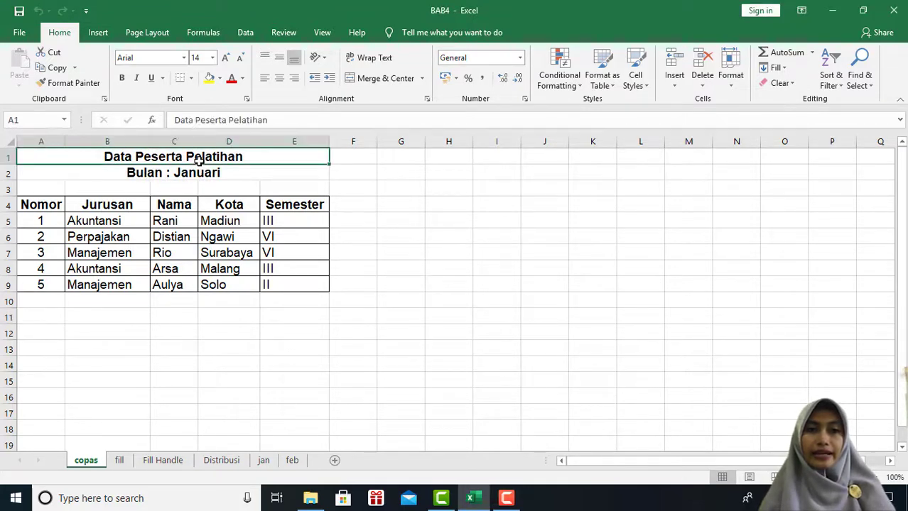
click(205, 232)
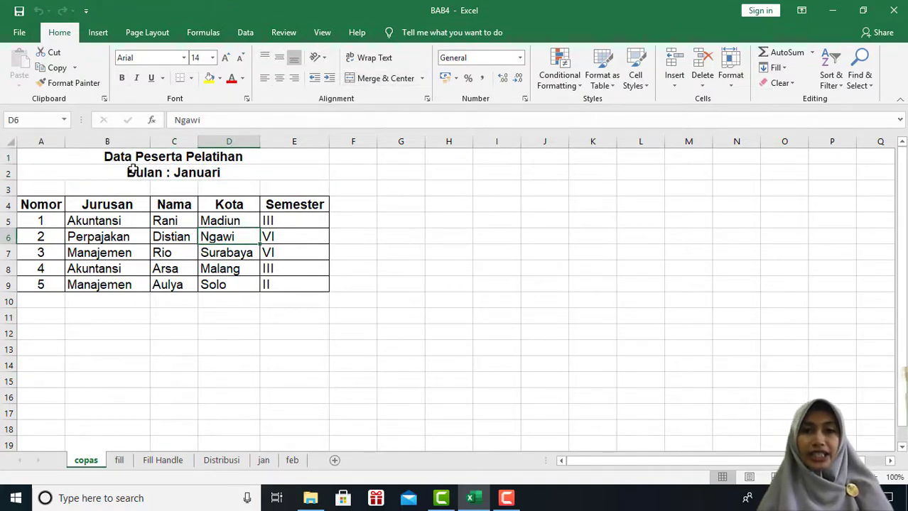
click(86, 159)
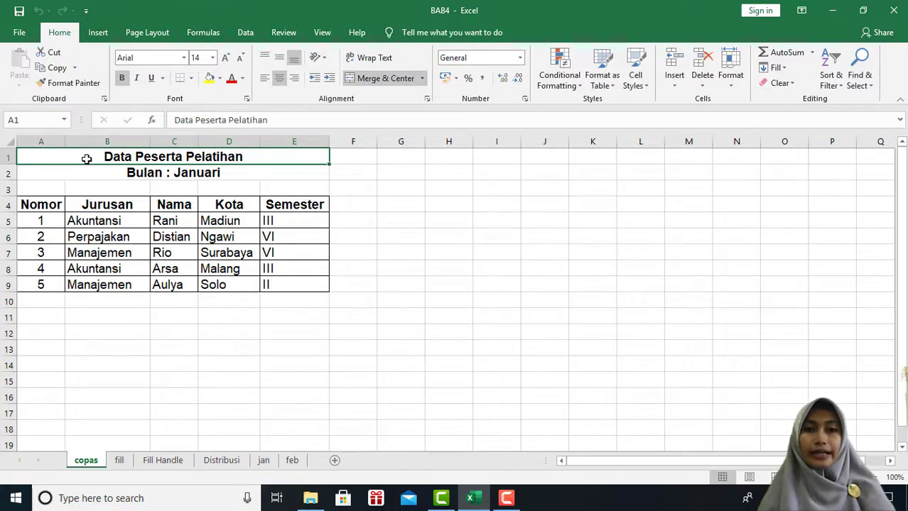
drag(86, 160, 112, 287)
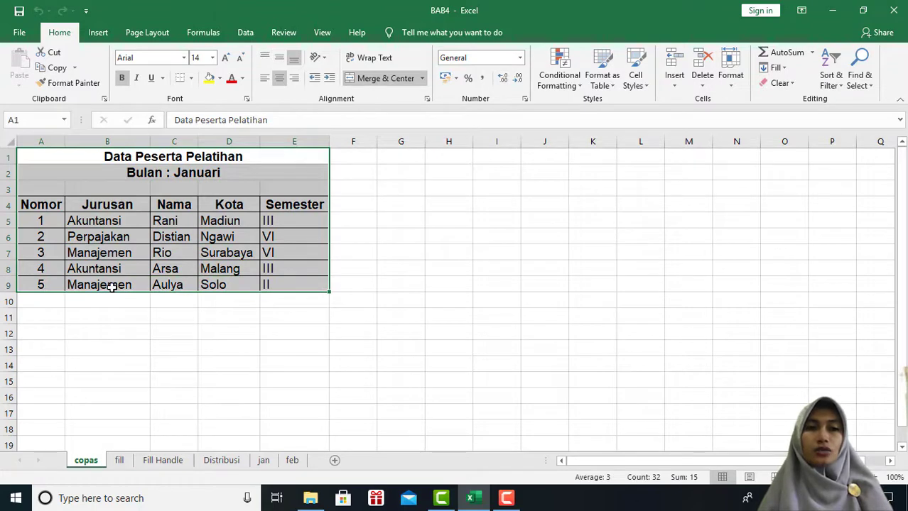
click(60, 69)
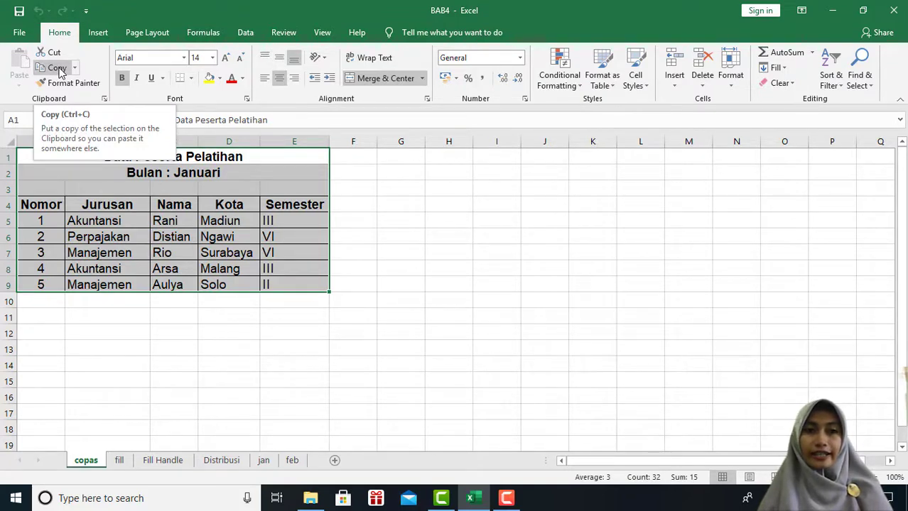
click(60, 69)
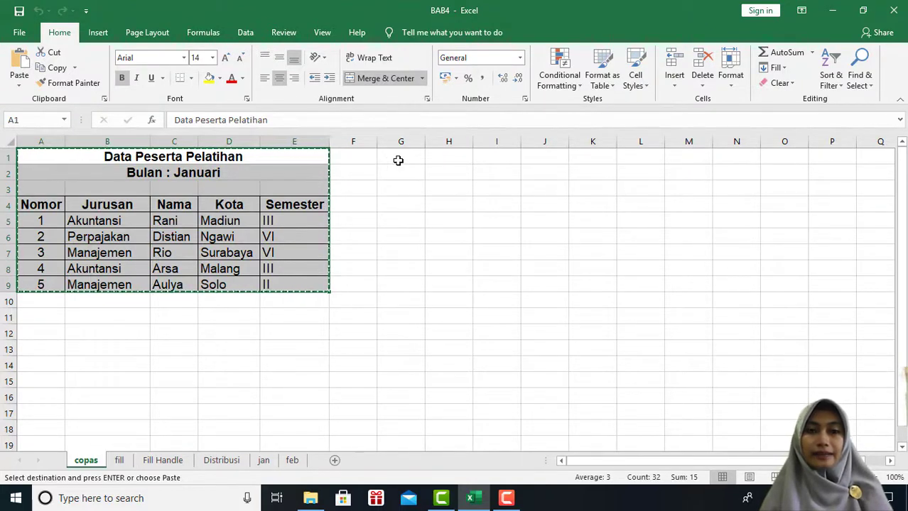
Step: Paste the table at G1, then widen columns H and J so Jurusan and Surabaya fit
click(399, 160)
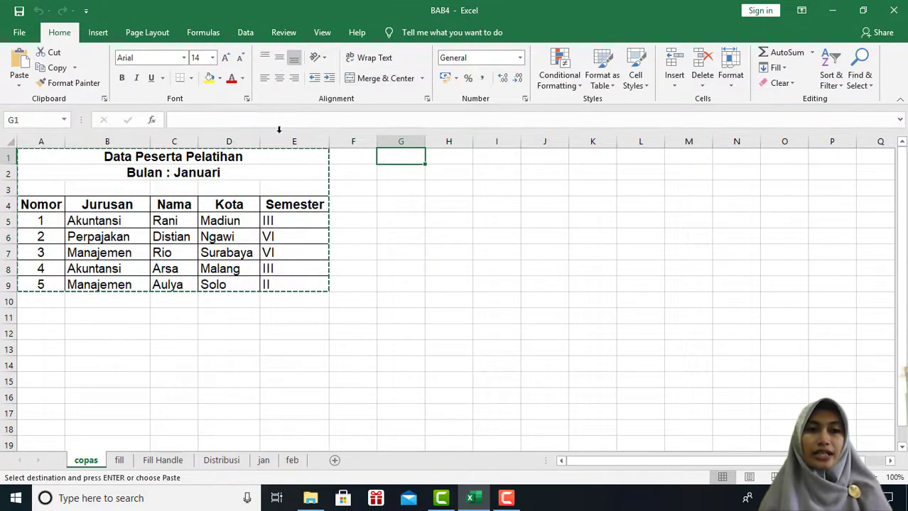
click(23, 72)
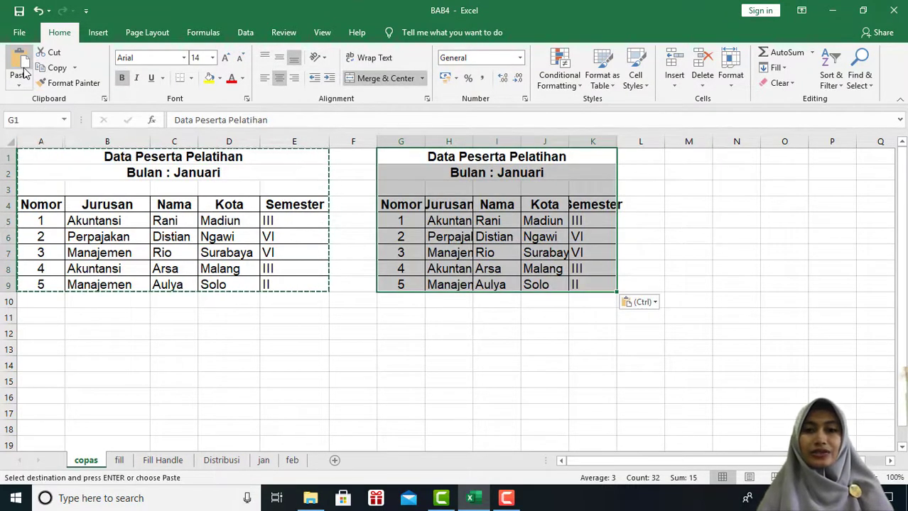
key(Escape)
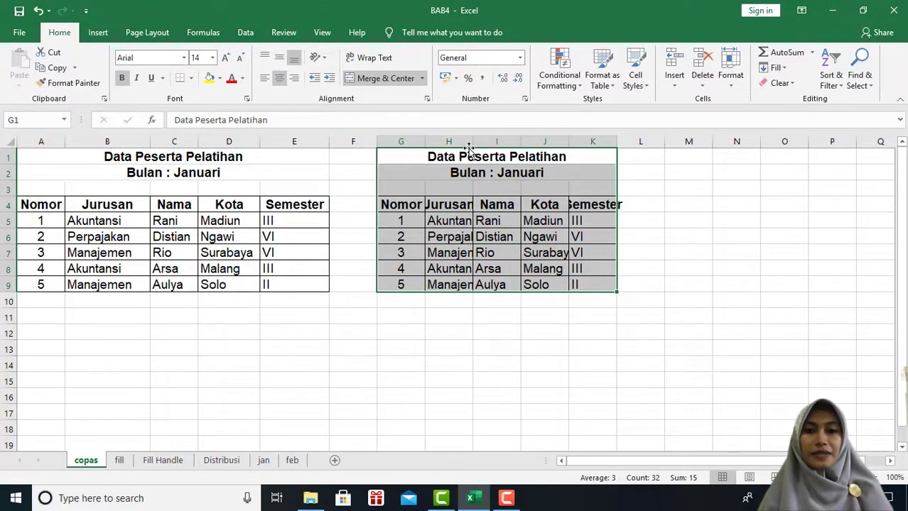
drag(470, 145, 510, 145)
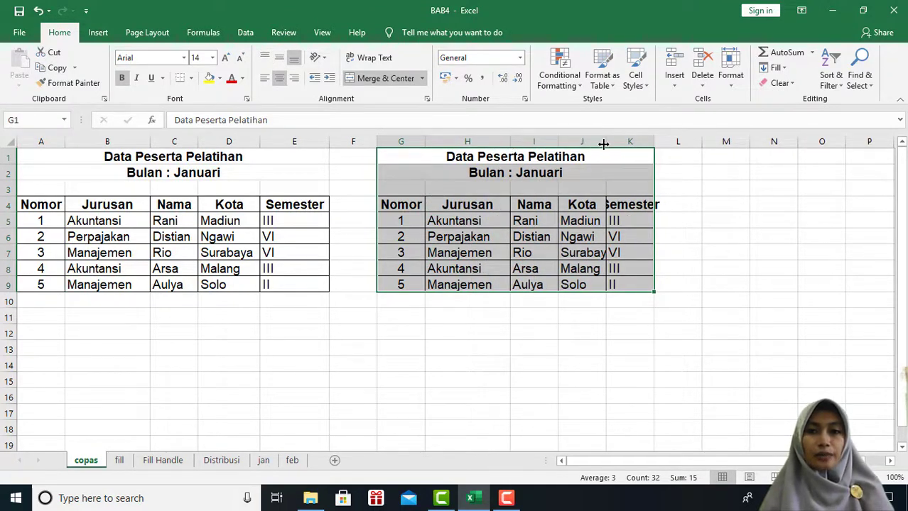
drag(605, 144, 699, 144)
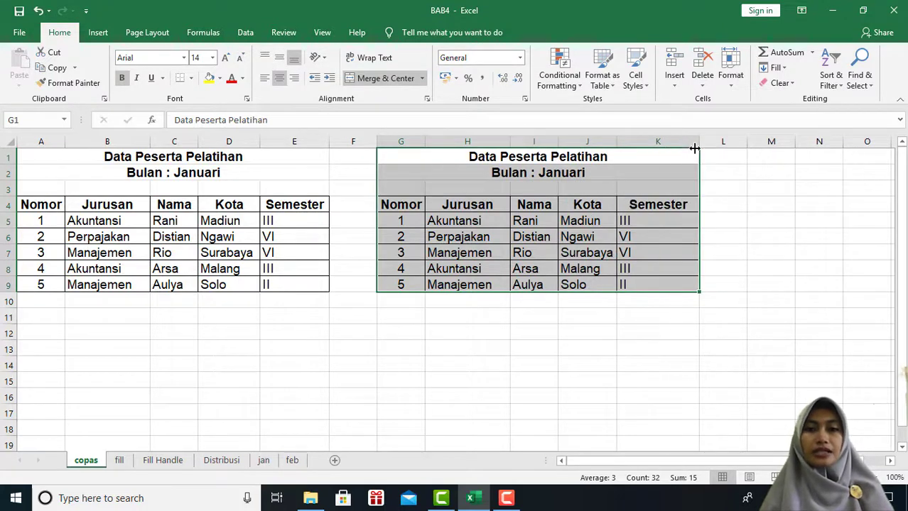
click(634, 244)
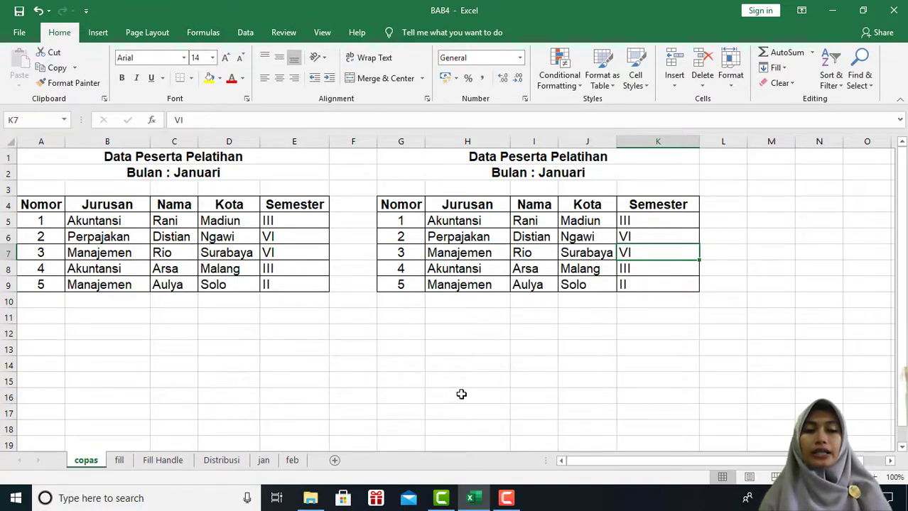
Step: Go to the fill sheet, look at the Fill options, and select Session 1 in A1
click(119, 460)
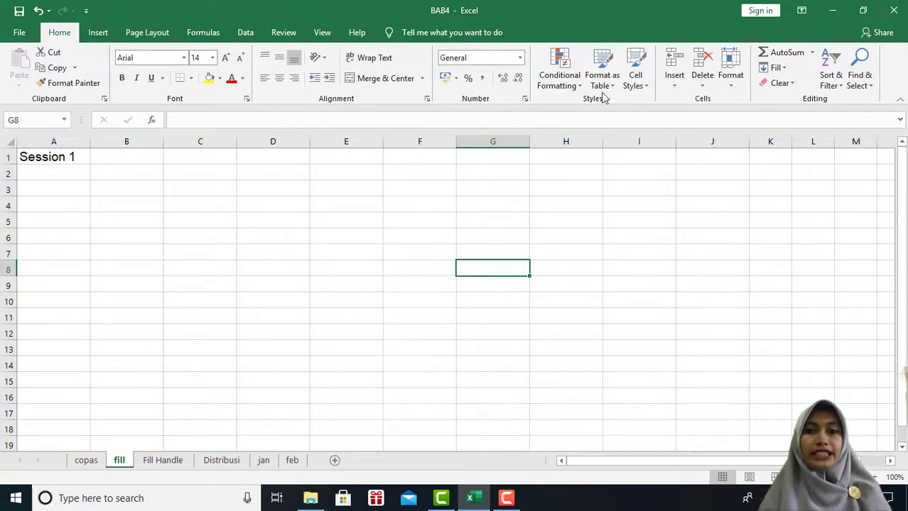
click(782, 70)
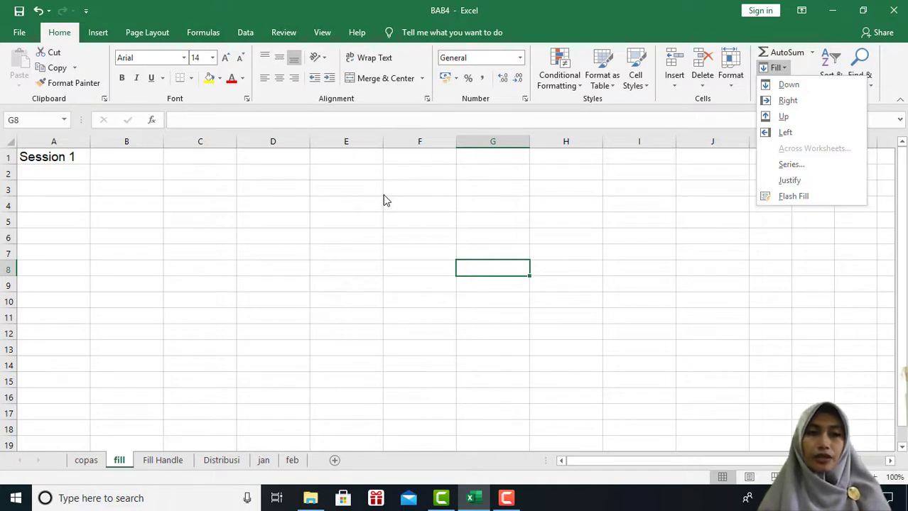
key(Escape)
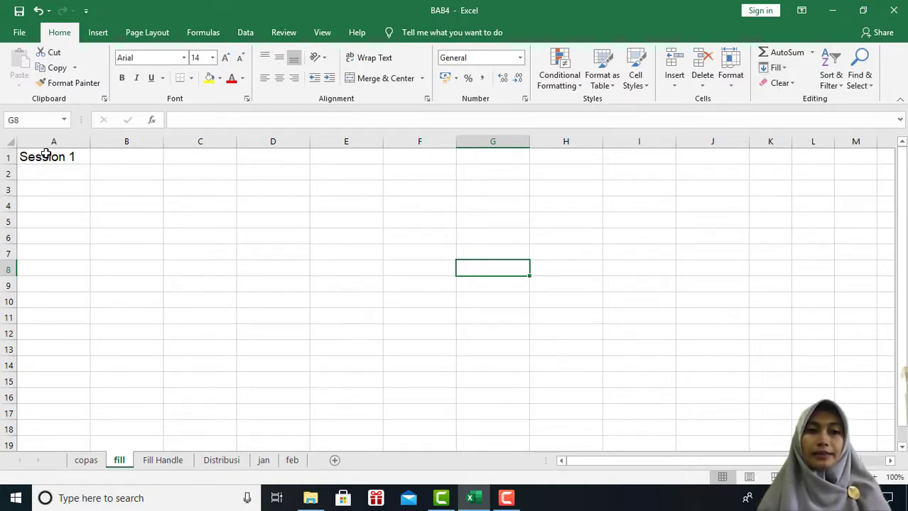
click(45, 154)
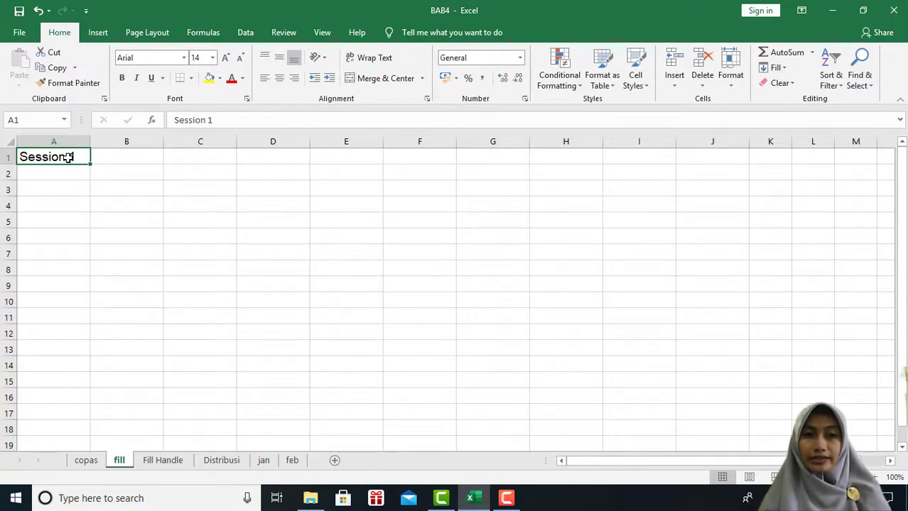
Step: Fill Session 1 down from A1 into A2:A7 with Fill Down
drag(69, 157, 71, 250)
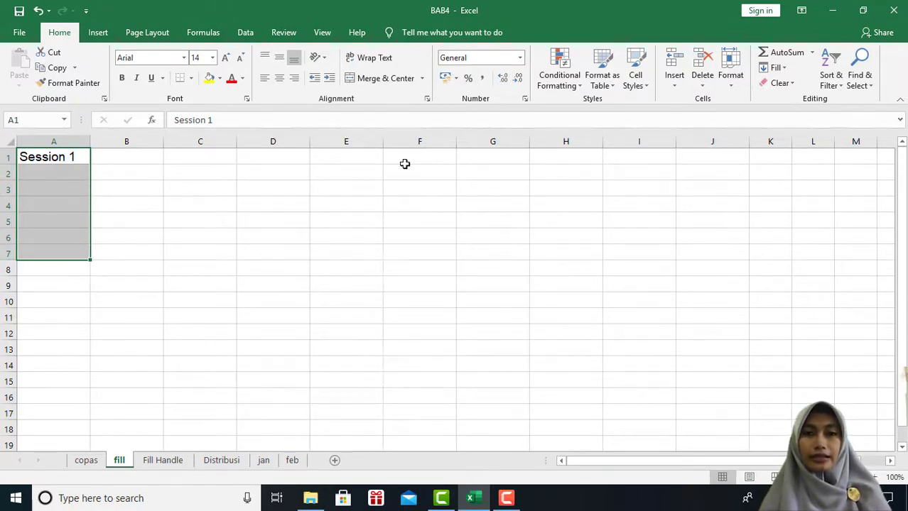
click(785, 71)
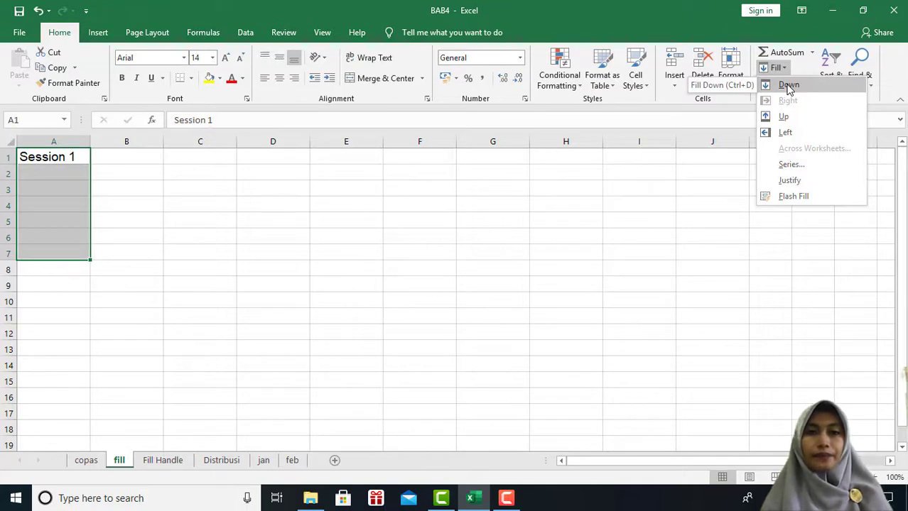
click(788, 86)
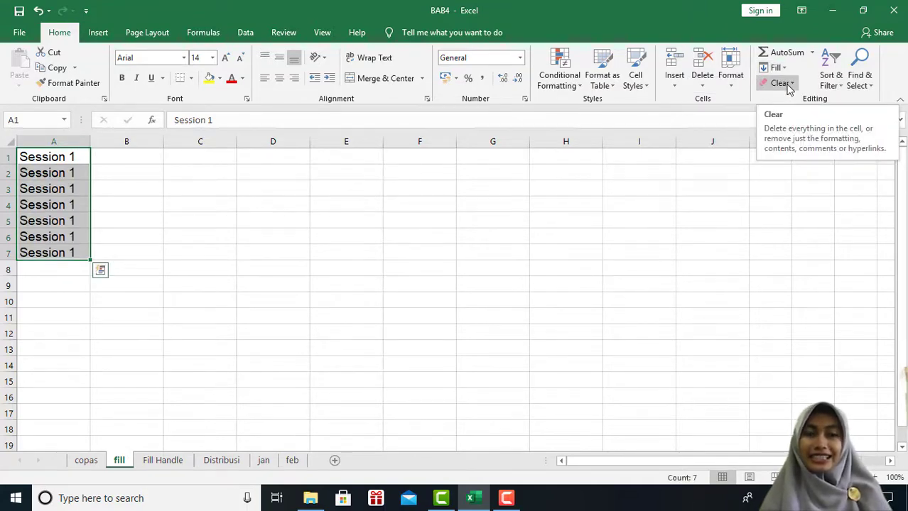
click(69, 182)
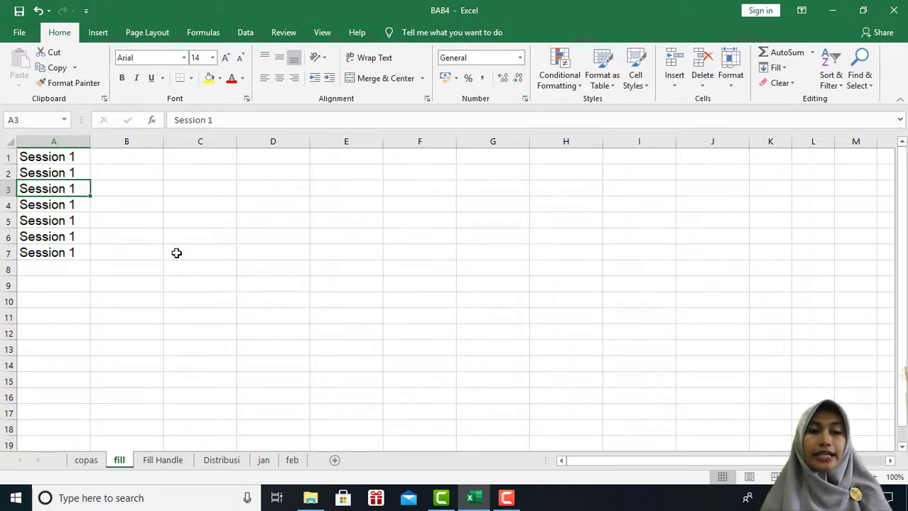
Step: Enter Session 2 in B7 and use Fill Up to copy it into B1:B6
click(140, 256)
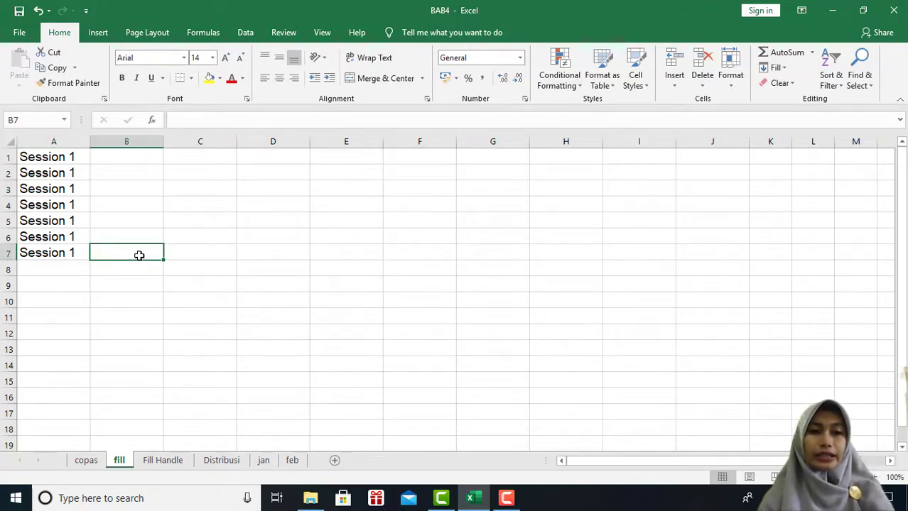
text(Sess)
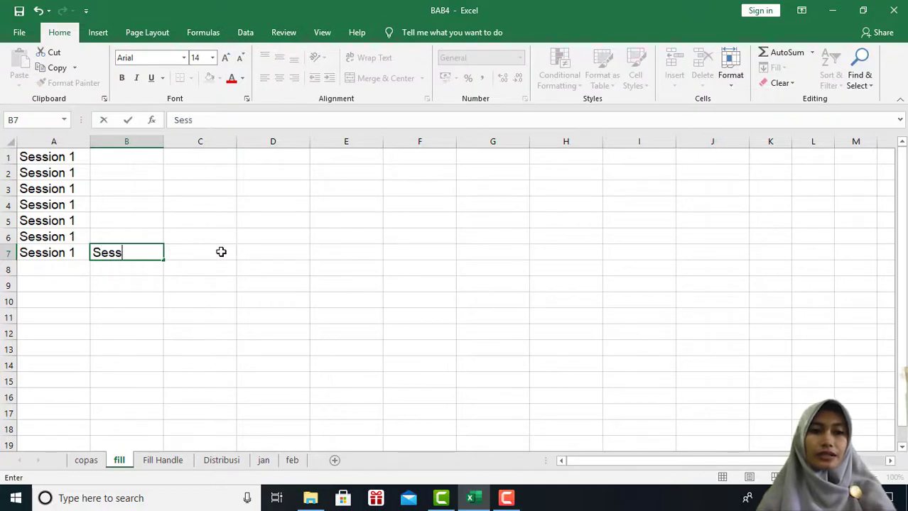
text(ion 2)
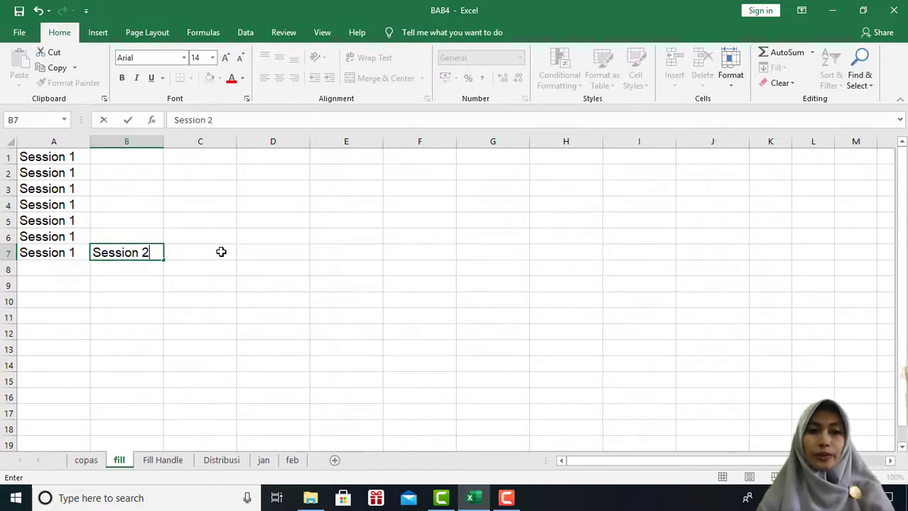
click(221, 253)
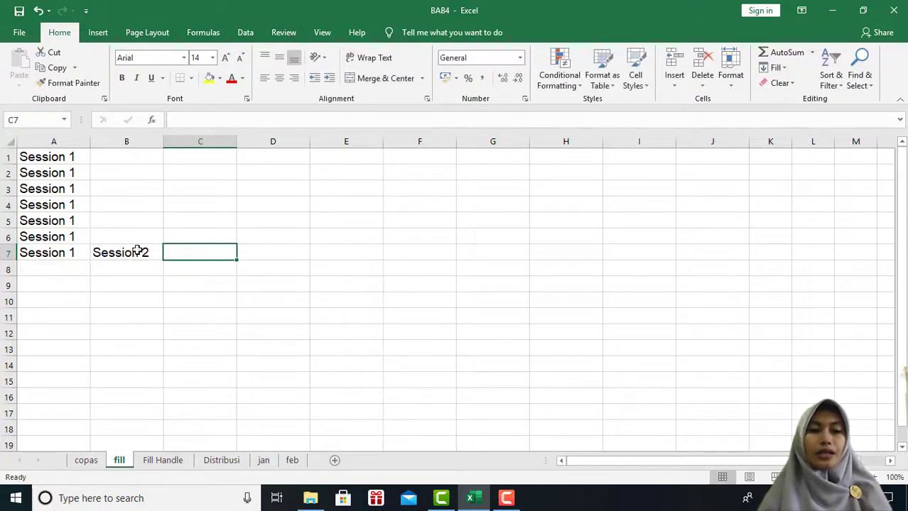
click(137, 252)
drag(137, 252, 143, 157)
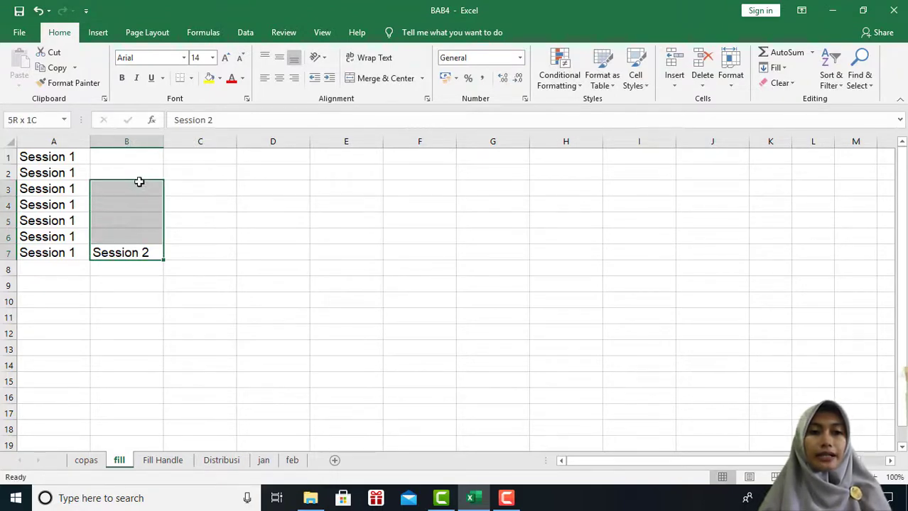
click(786, 70)
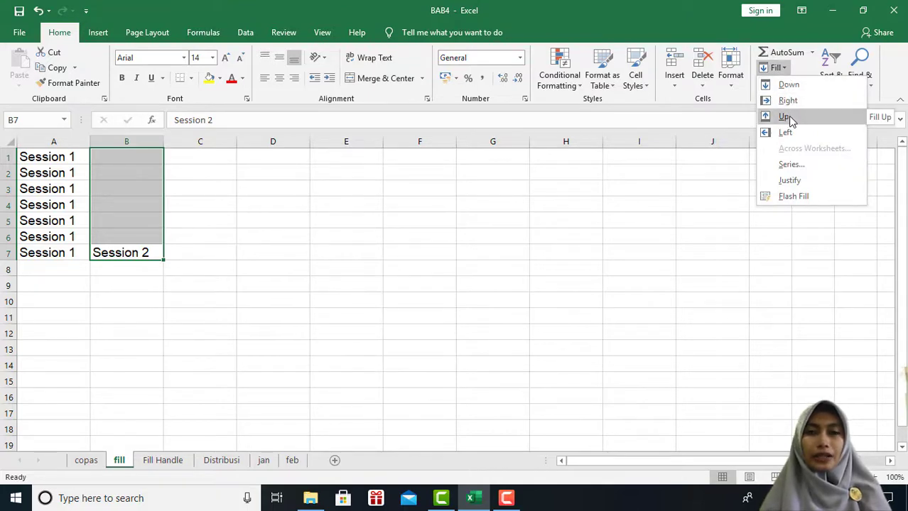
click(789, 117)
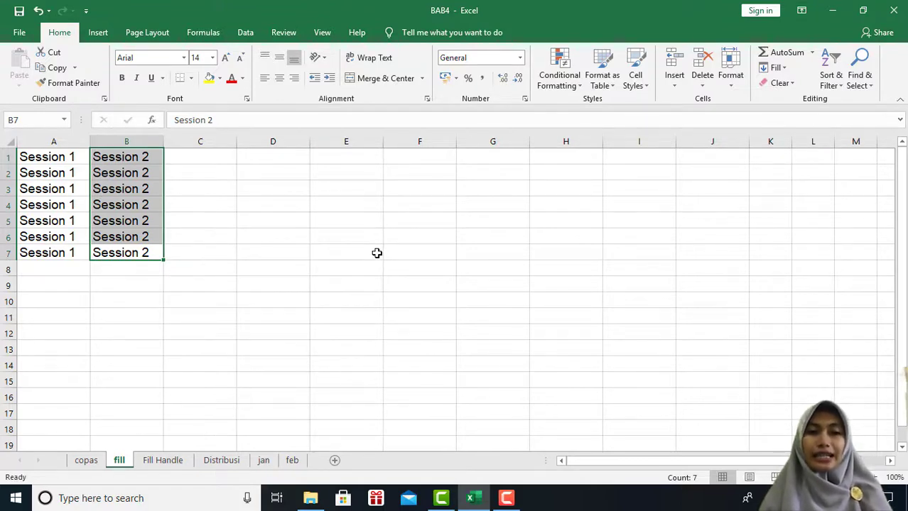
click(68, 302)
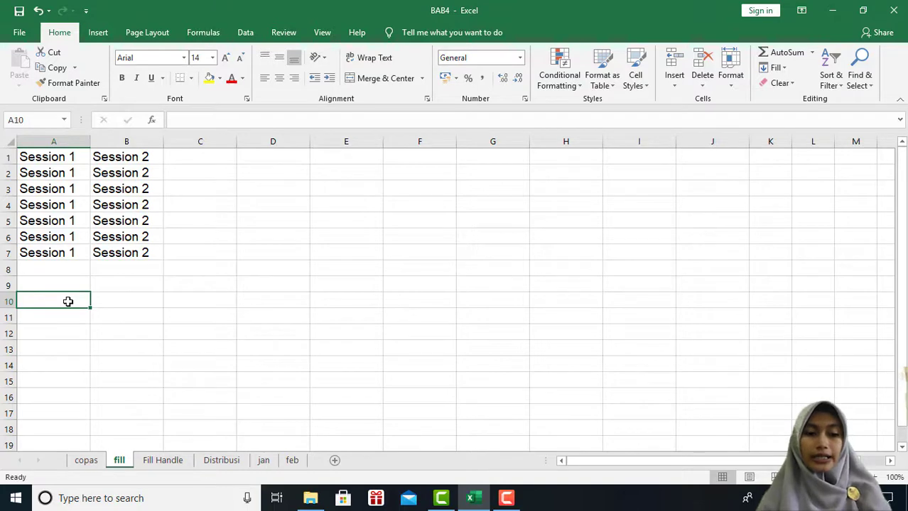
Step: Enter Session 3 in A10, fill it right across B10:E10, then type Session 4 in E13
text(Sessi)
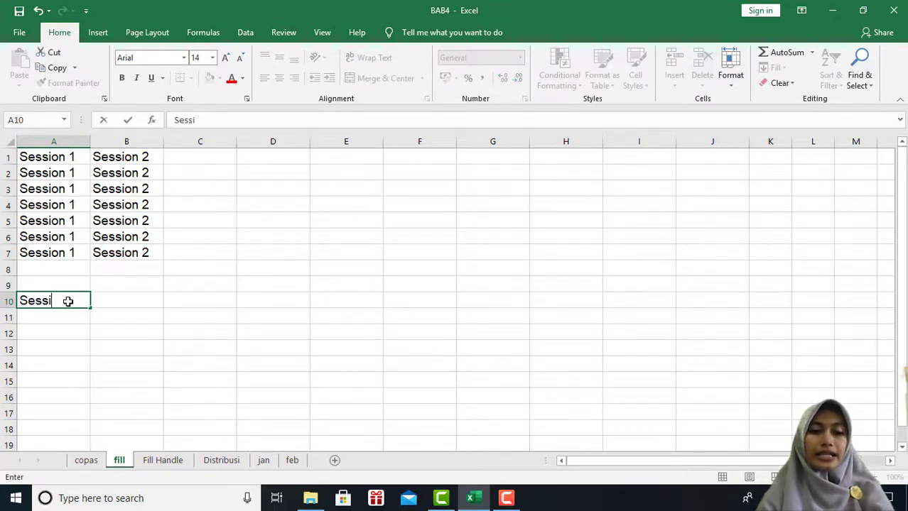
text(on 3)
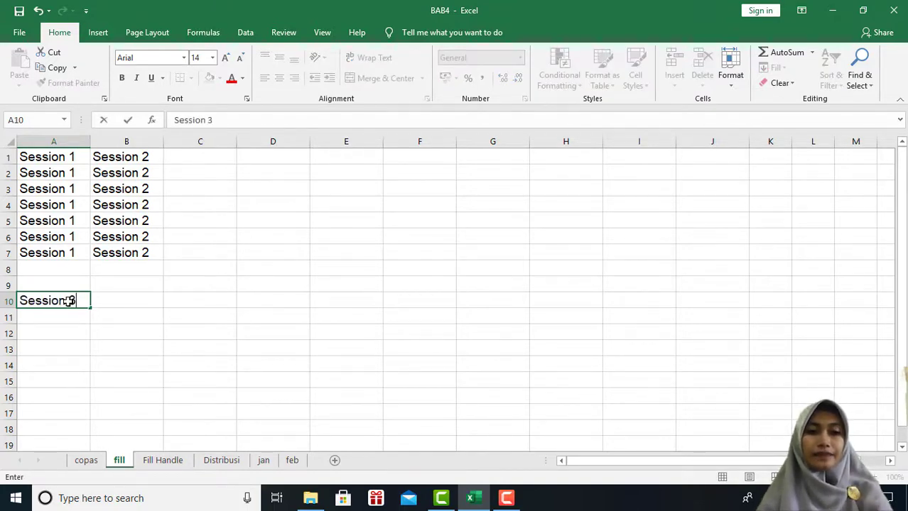
key(Return)
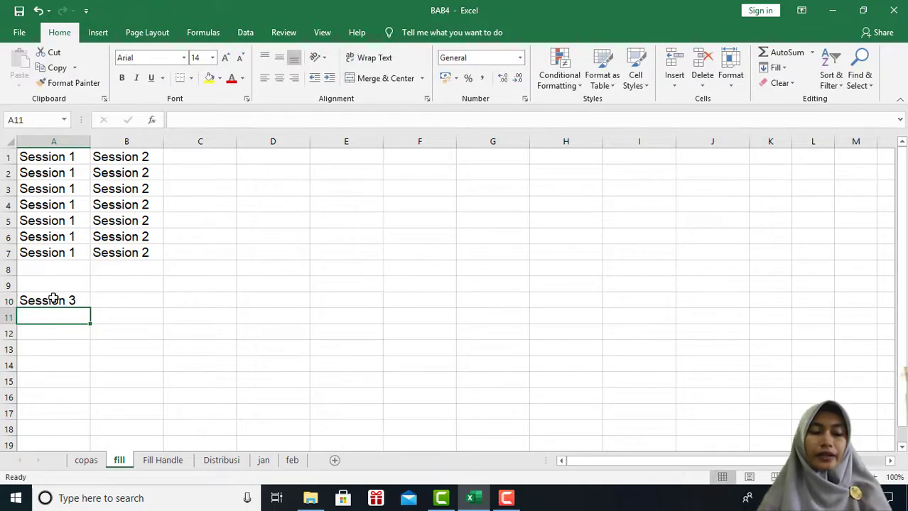
drag(54, 299, 318, 307)
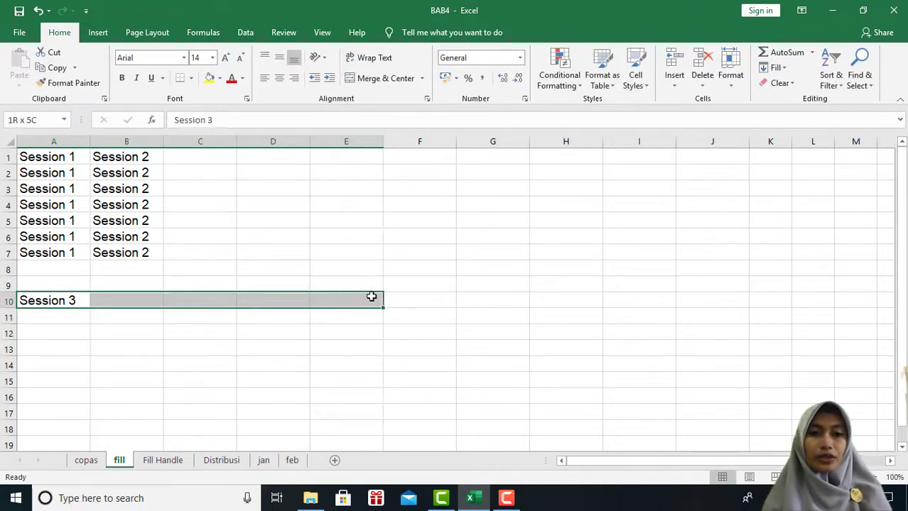
drag(317, 307, 370, 297)
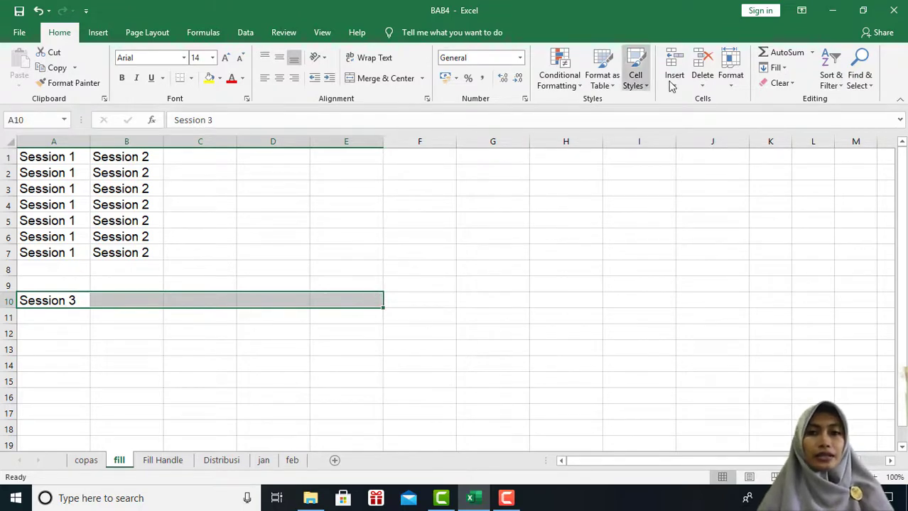
click(778, 68)
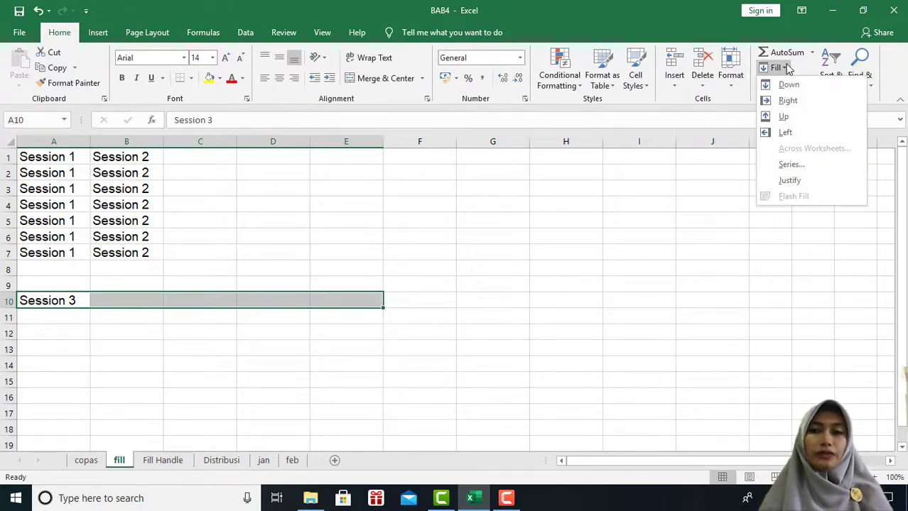
click(787, 102)
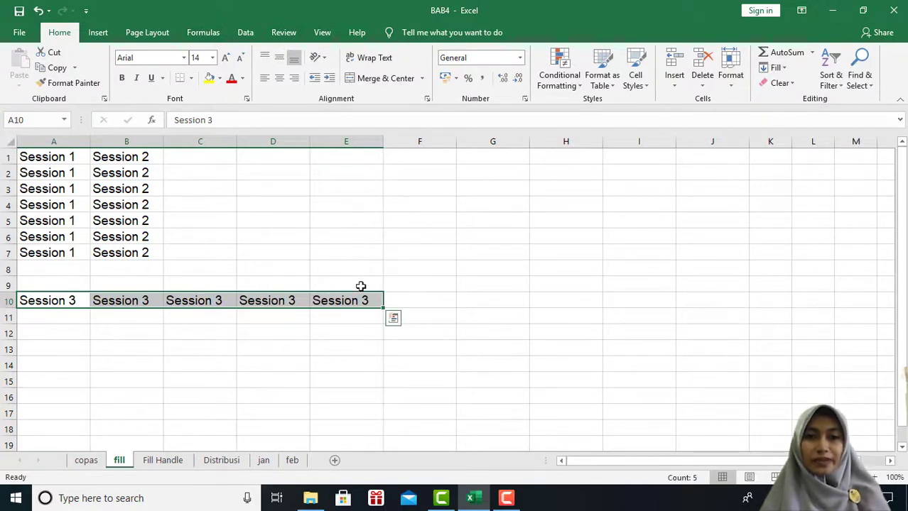
click(348, 345)
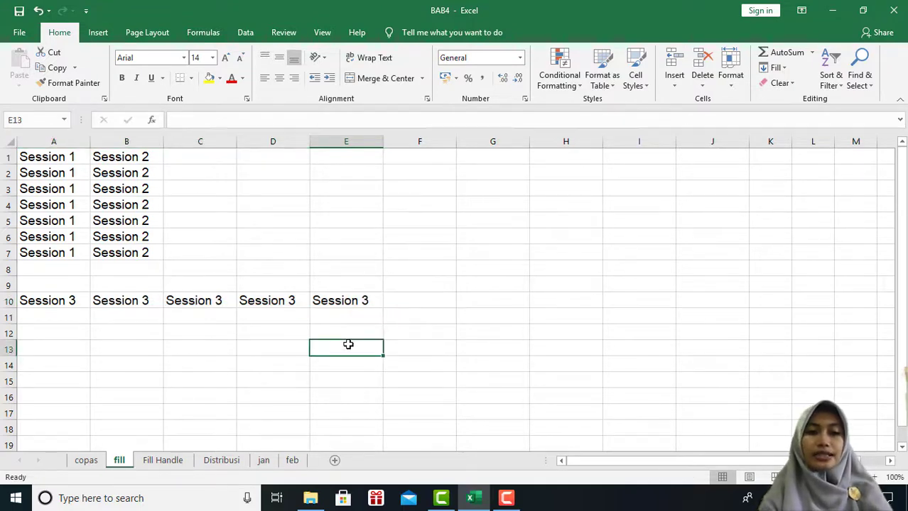
text(Session)
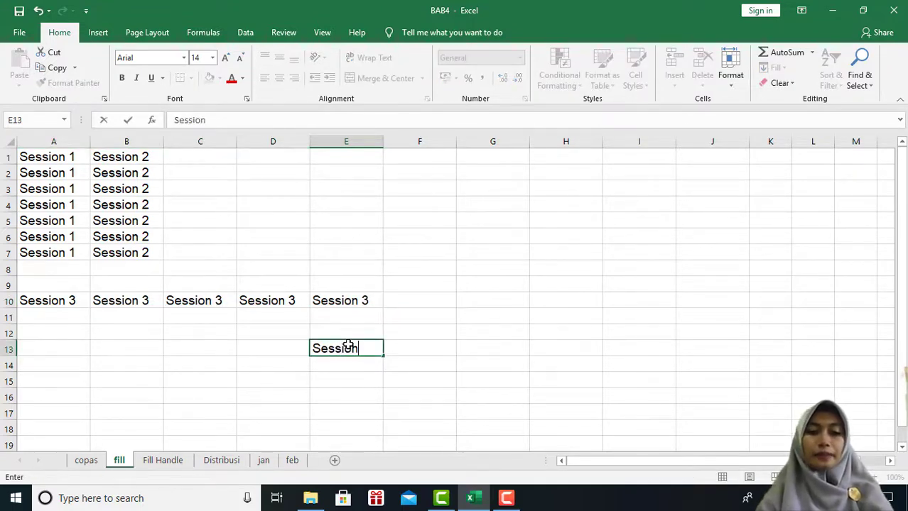
text( 4)
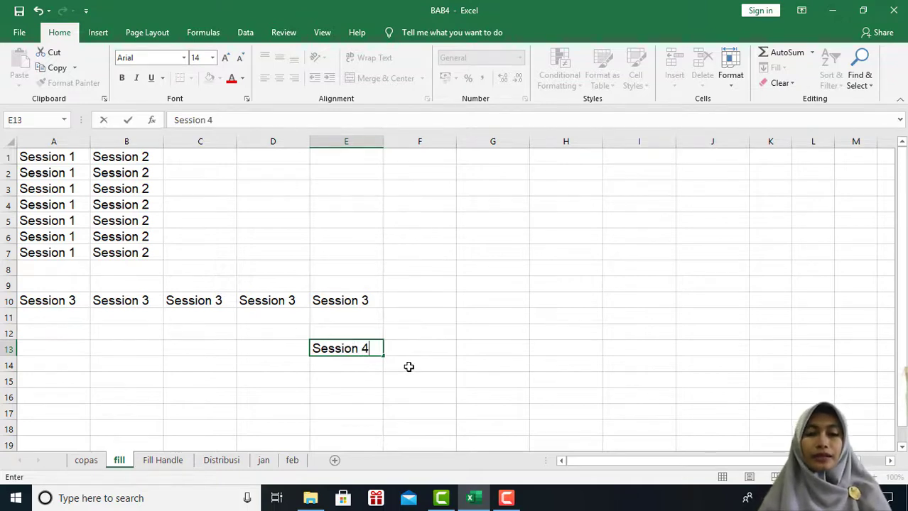
Step: Commit Session 4 in E13 and use Fill Left to copy it into A13:D13
click(397, 364)
click(361, 348)
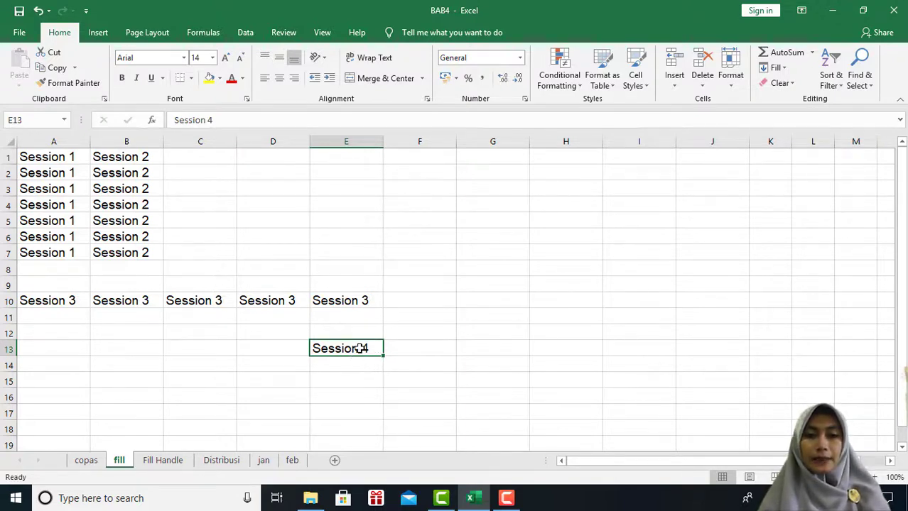
drag(331, 346, 50, 344)
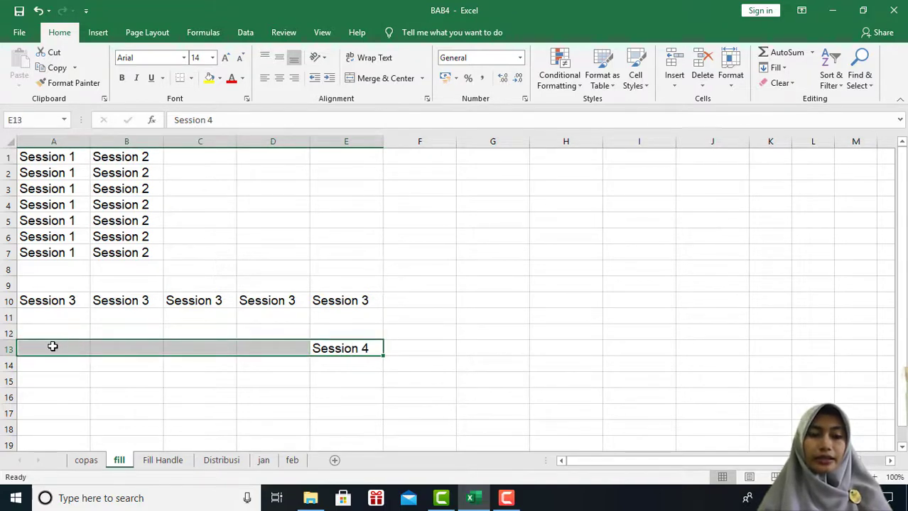
click(775, 67)
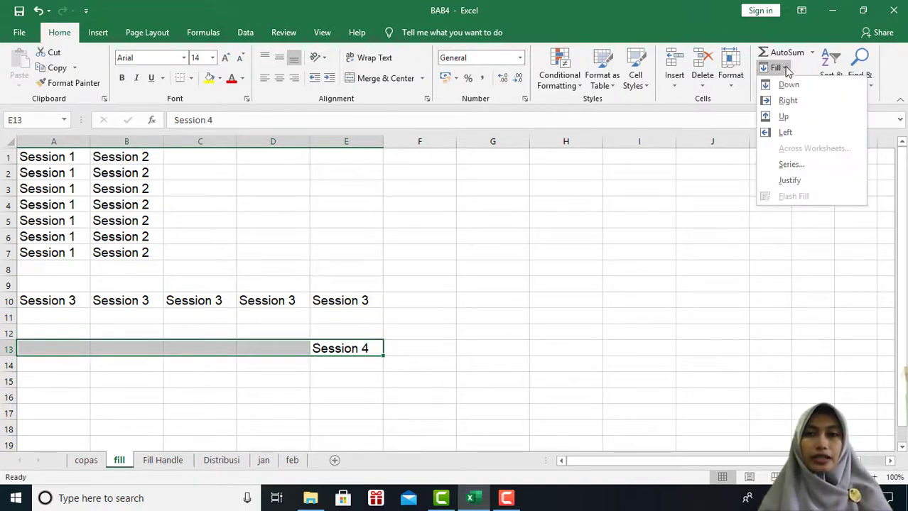
click(787, 133)
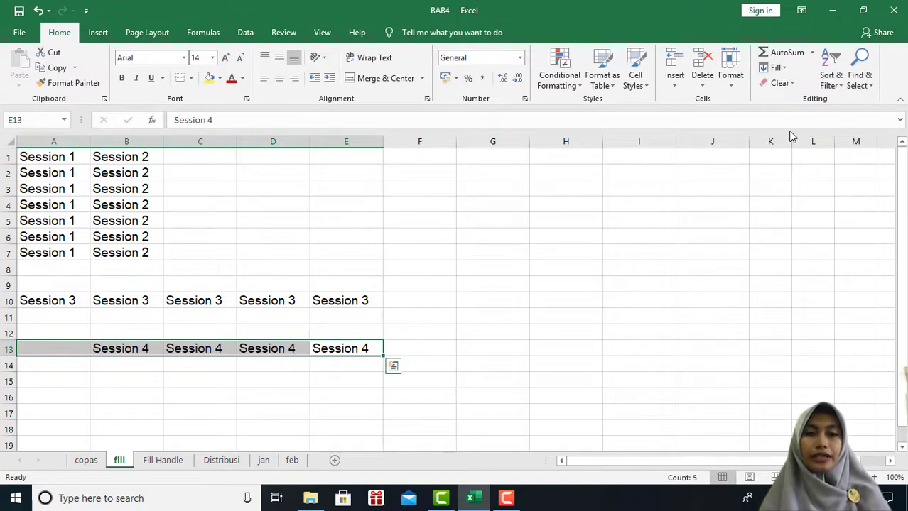
click(576, 221)
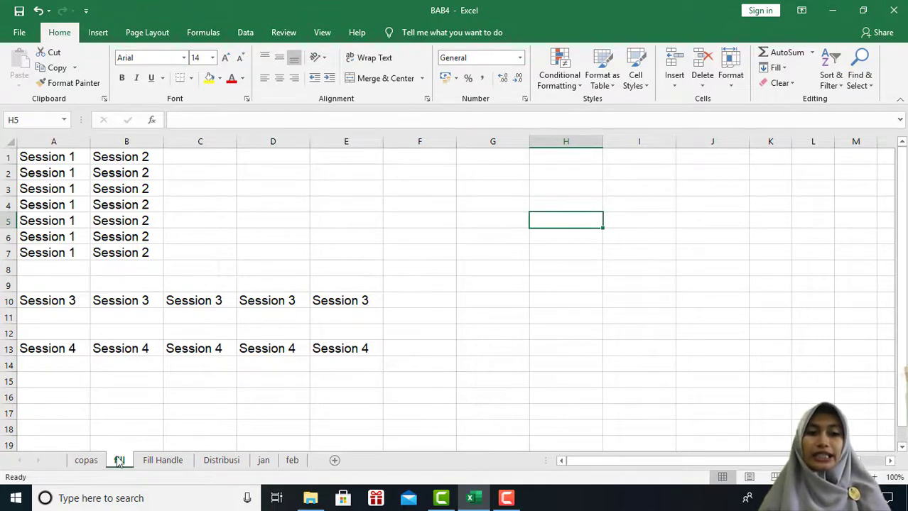
Step: Open the Fill Handle sheet and select E5, the first Total cell beside Jumlah and Harga
click(165, 461)
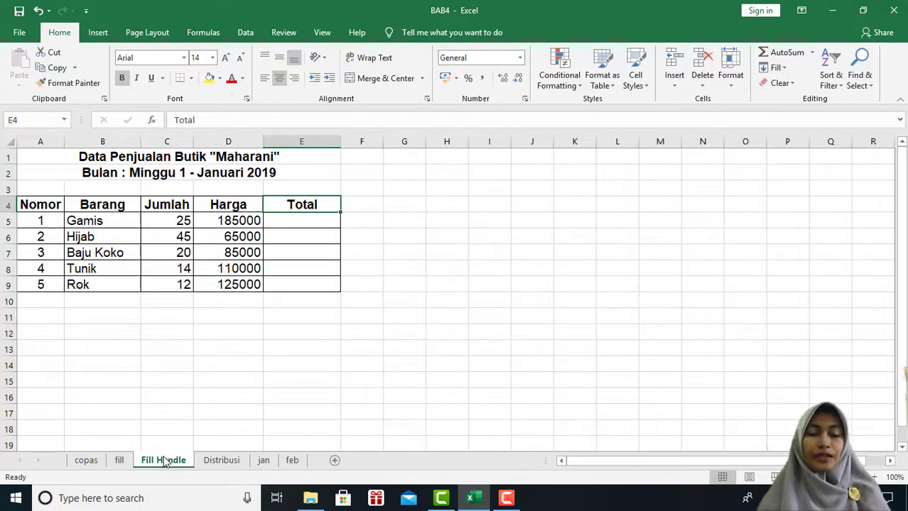
click(247, 341)
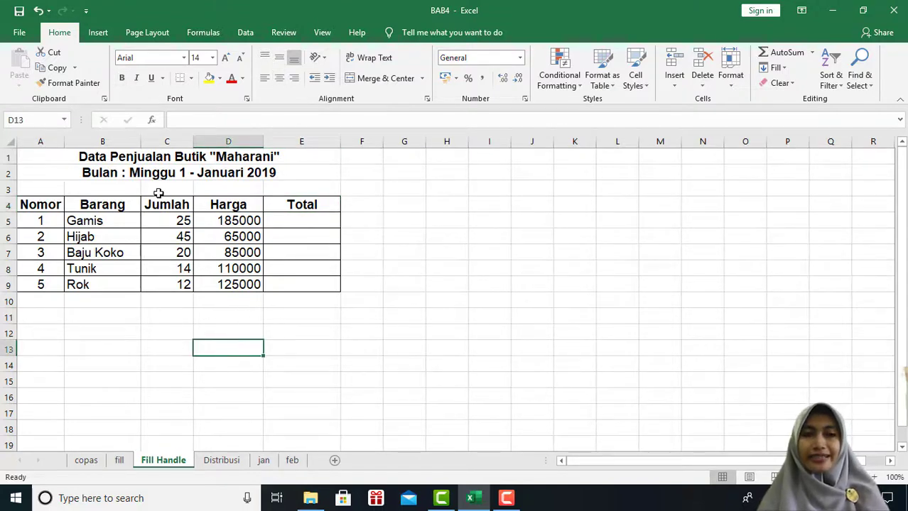
click(300, 225)
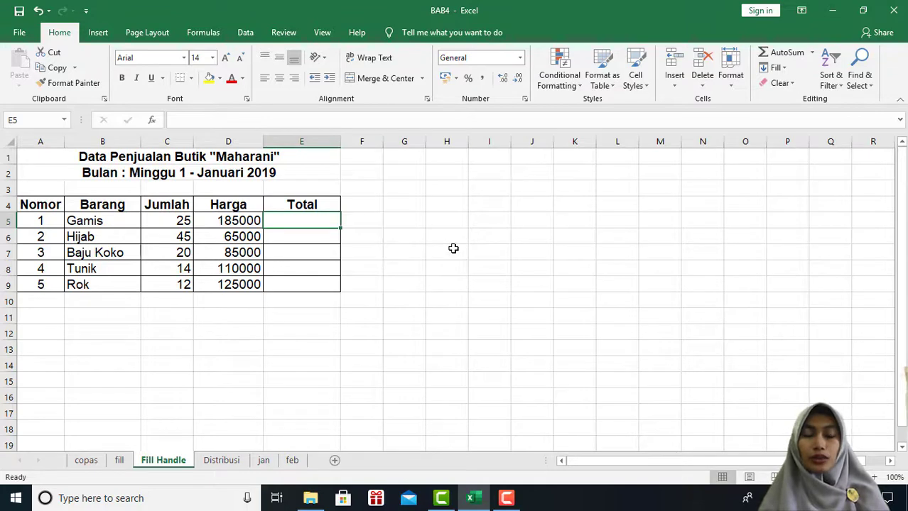
click(171, 219)
click(208, 216)
click(282, 223)
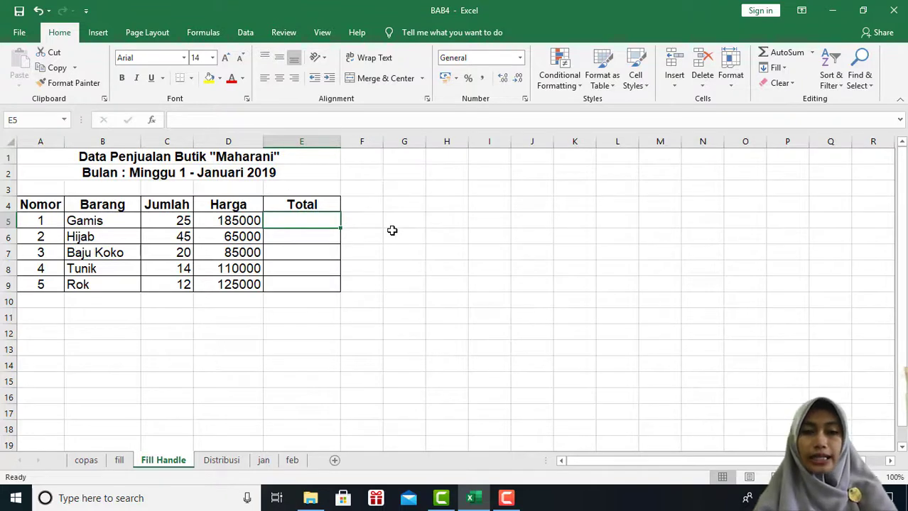
Step: Enter the formula =C5*D5 in E5, giving a Gamis total of 4625000
text(=)
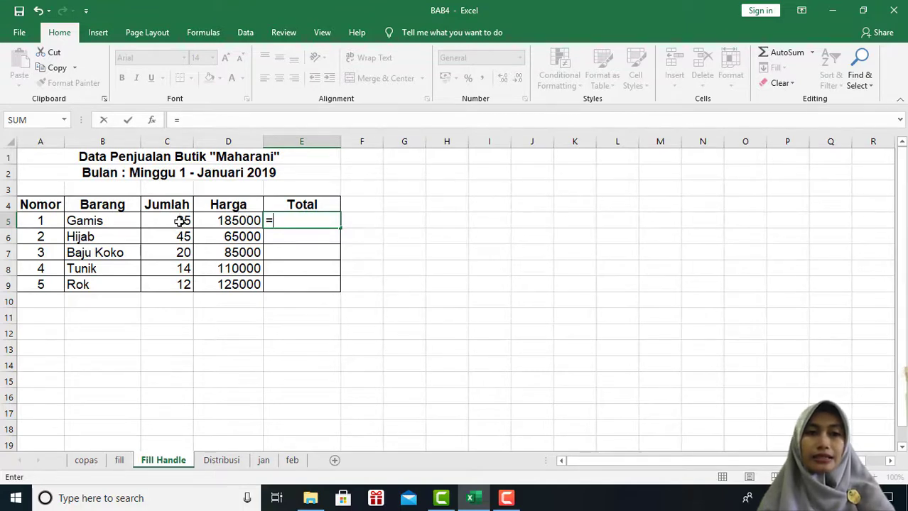
click(180, 221)
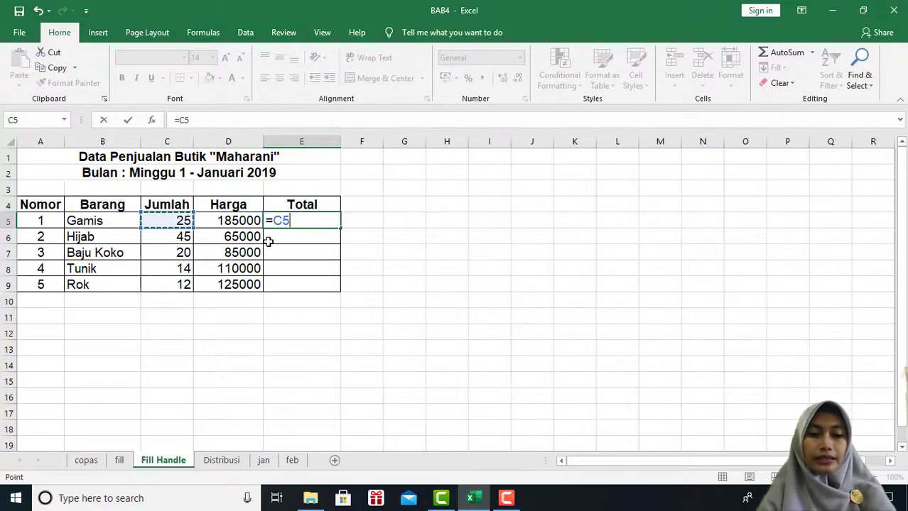
text(*)
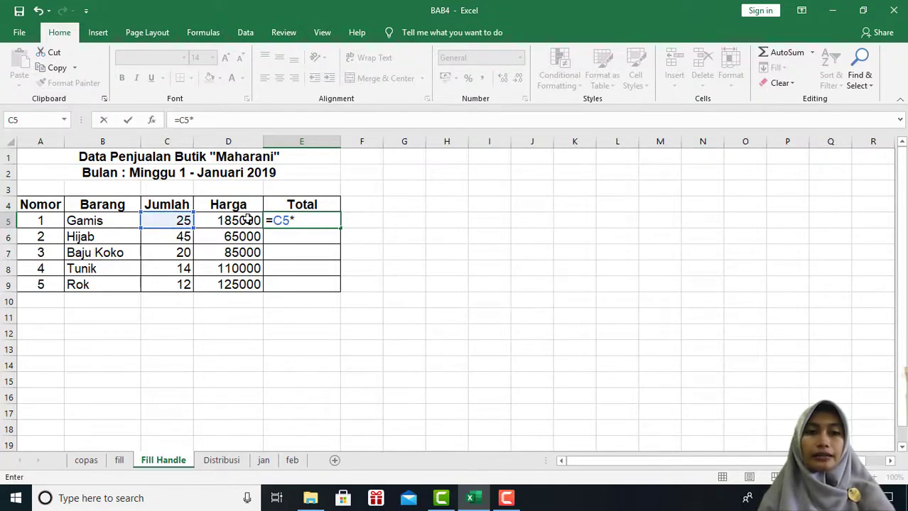
click(247, 220)
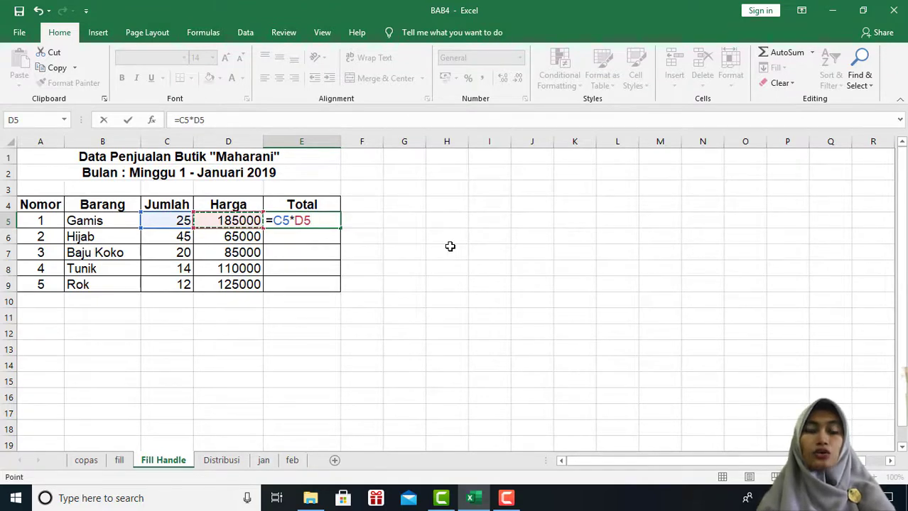
key(Return)
key(Up)
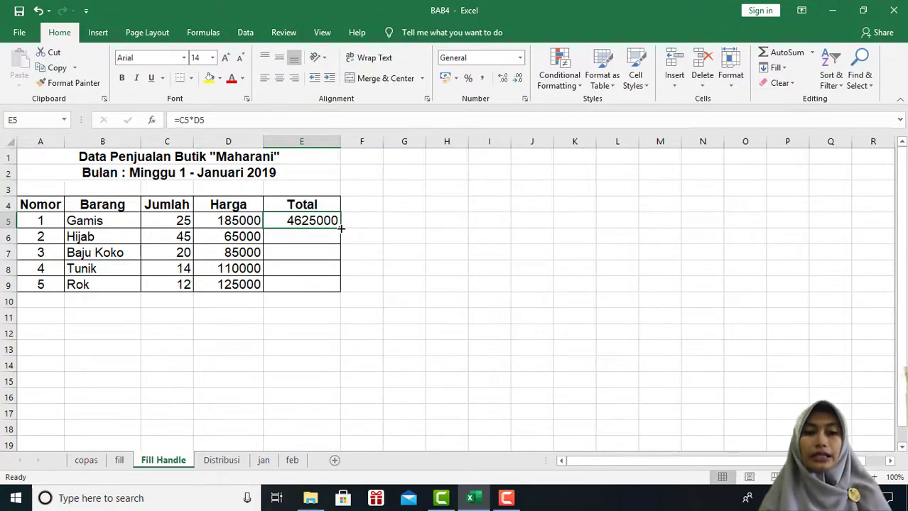
Step: Drag the E5 formula down through E9 for every Total, then go to the Distribusi sheet
drag(340, 228, 342, 292)
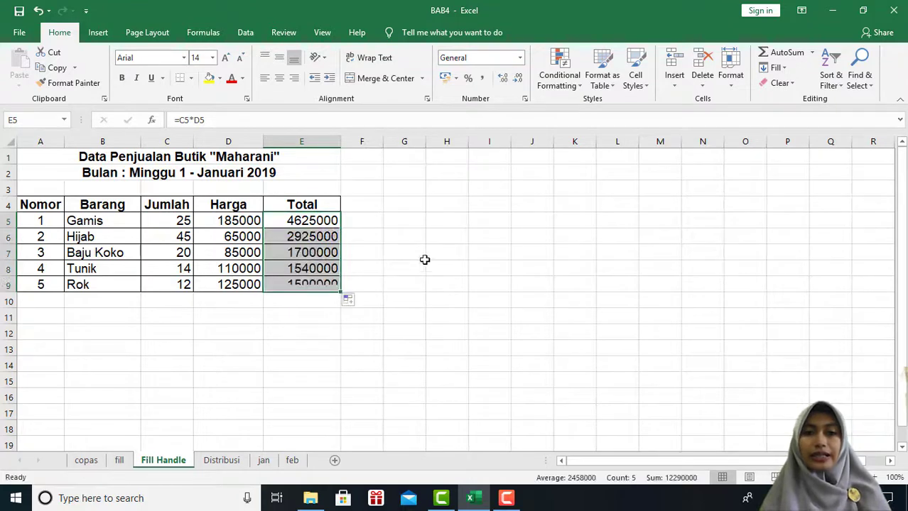
click(328, 234)
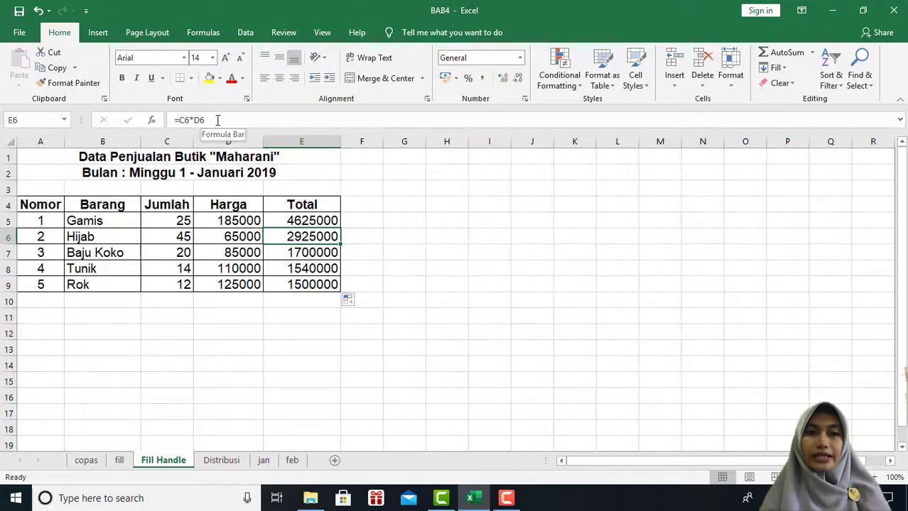
click(324, 252)
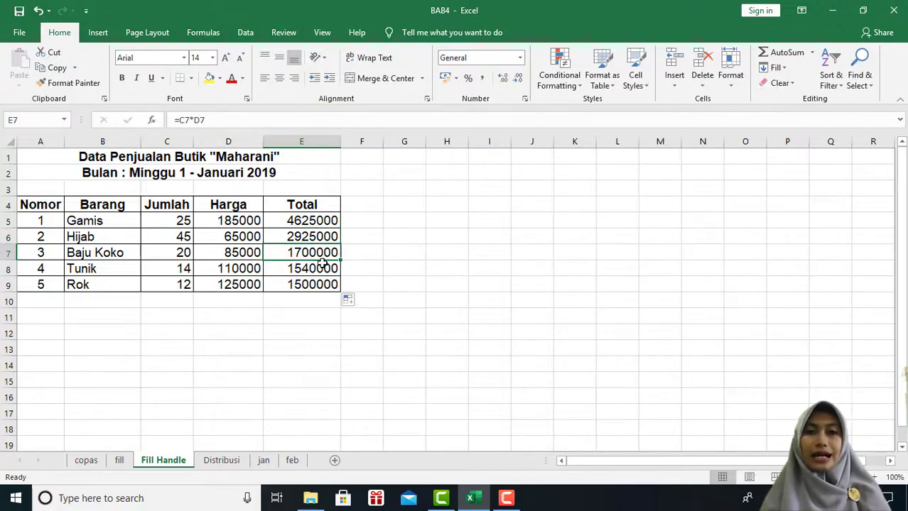
click(306, 304)
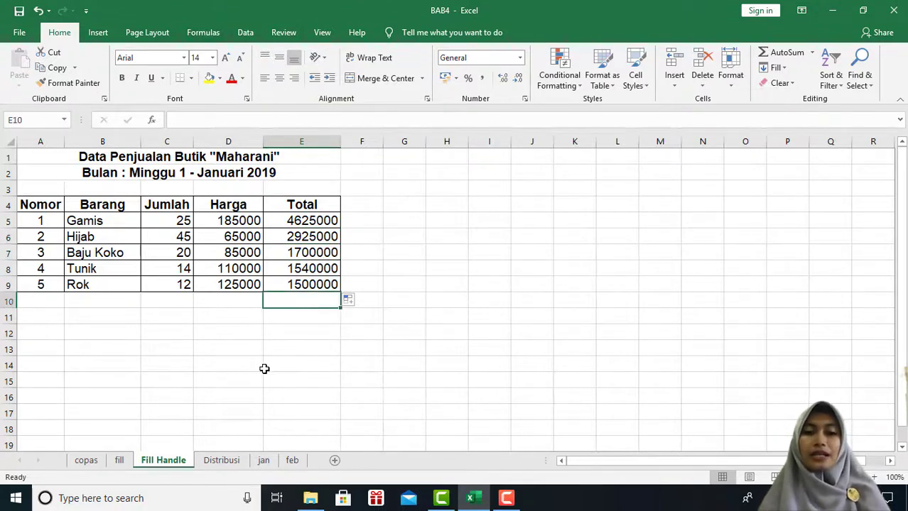
click(235, 461)
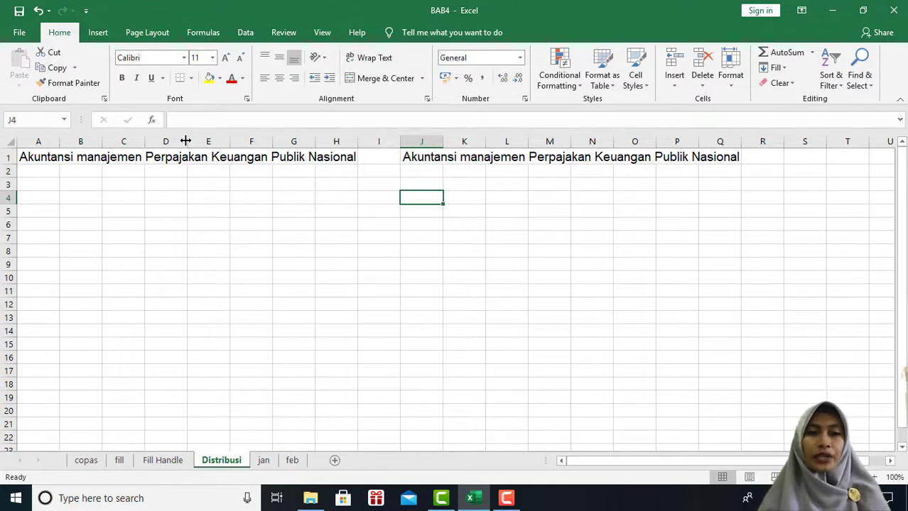
click(37, 159)
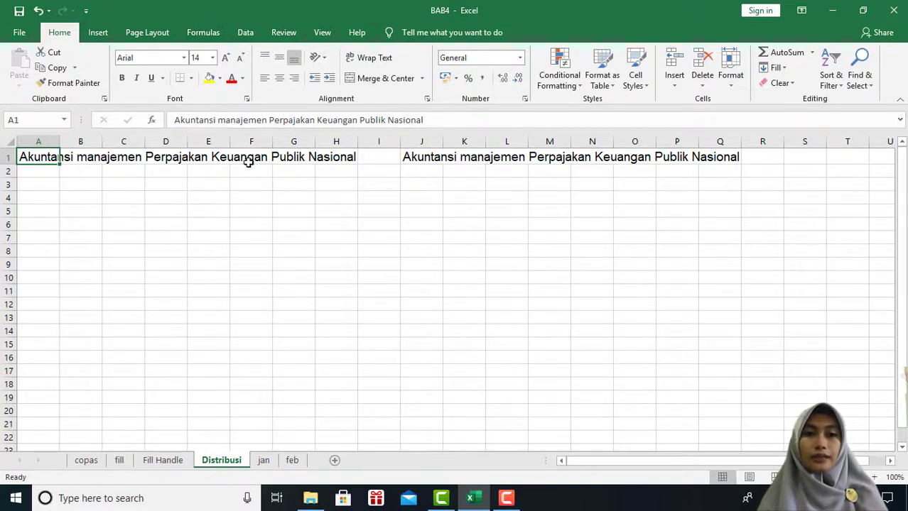
click(86, 157)
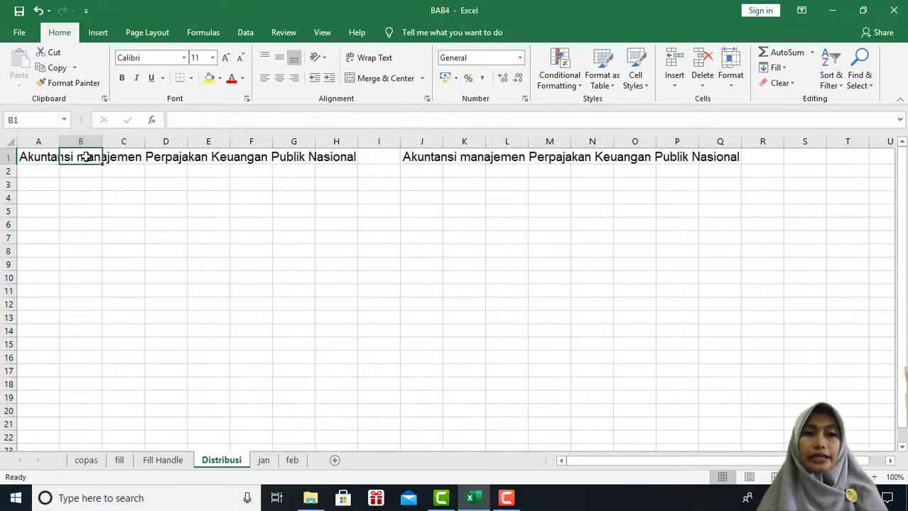
click(128, 159)
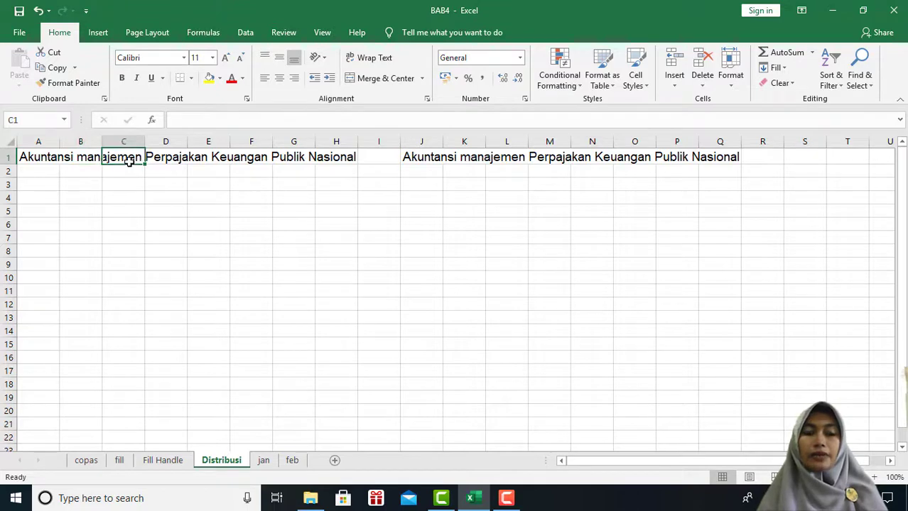
click(40, 159)
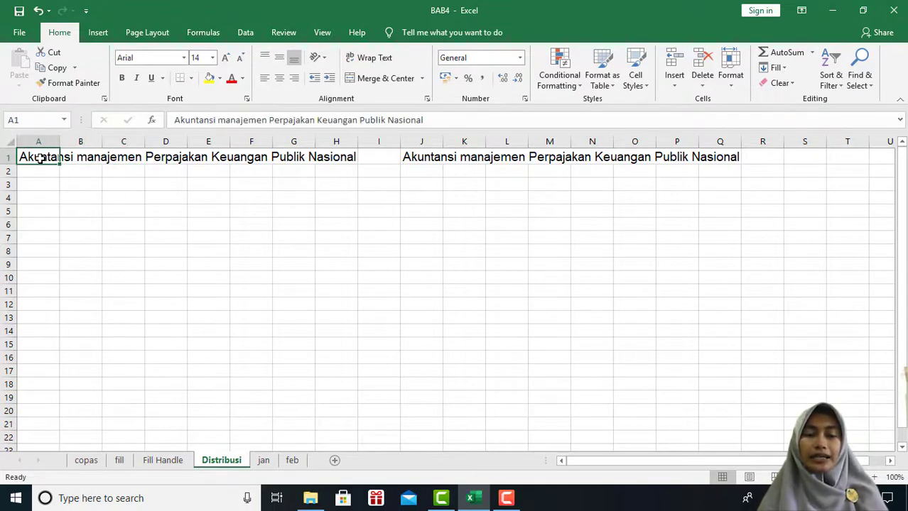
click(416, 161)
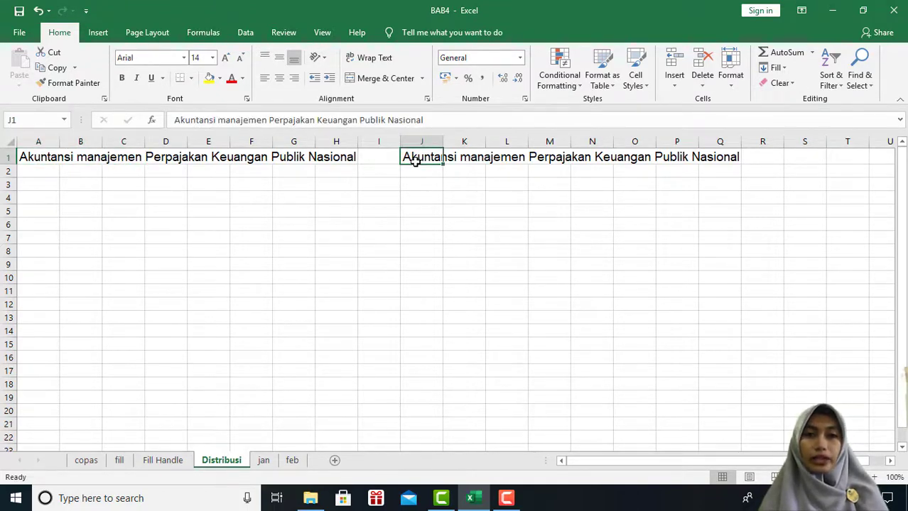
click(227, 207)
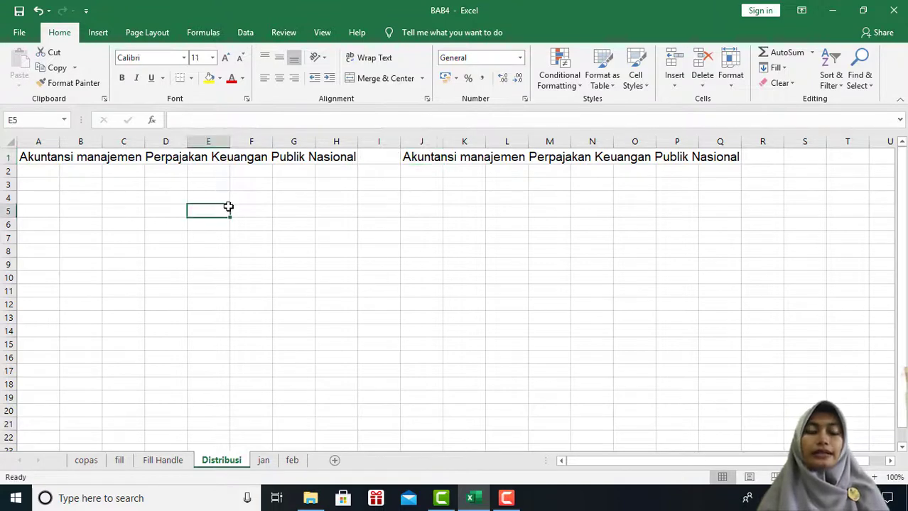
click(45, 159)
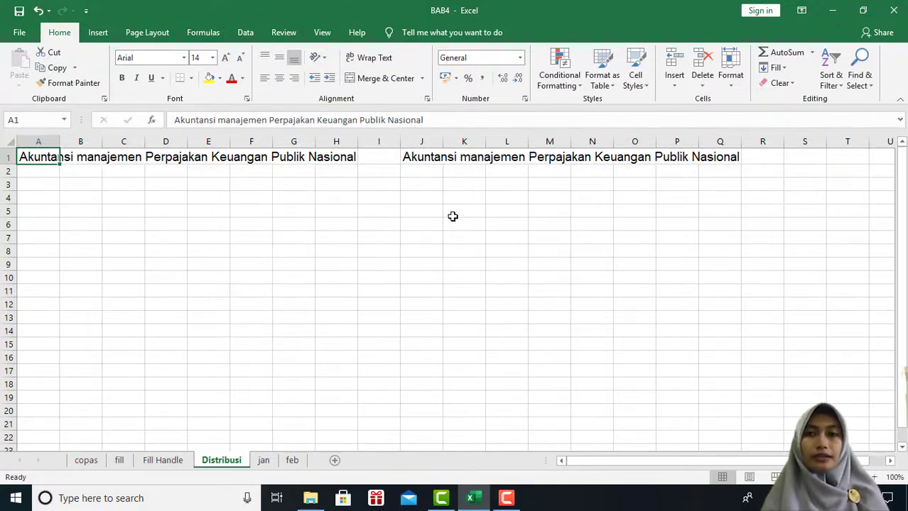
Step: Apply Fill > Justify to the A1 sentence, accept the overflow warning, and check A2's word
click(785, 71)
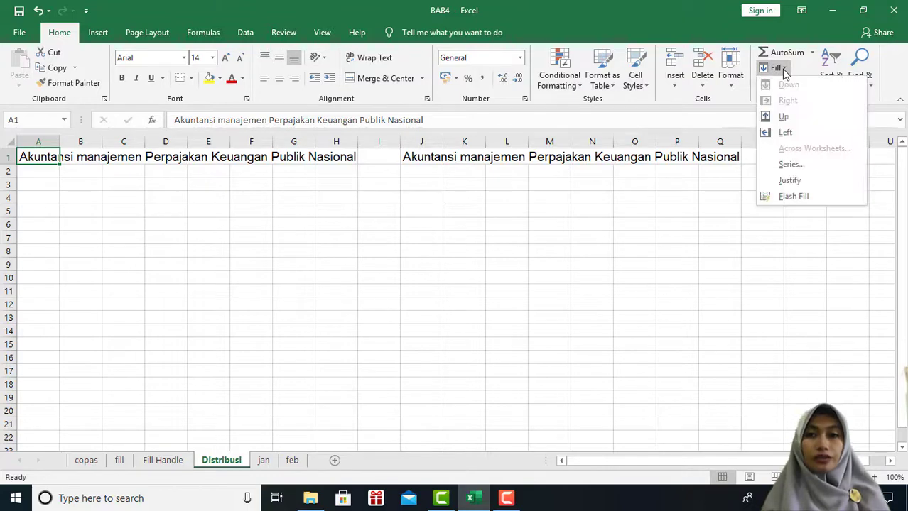
click(801, 182)
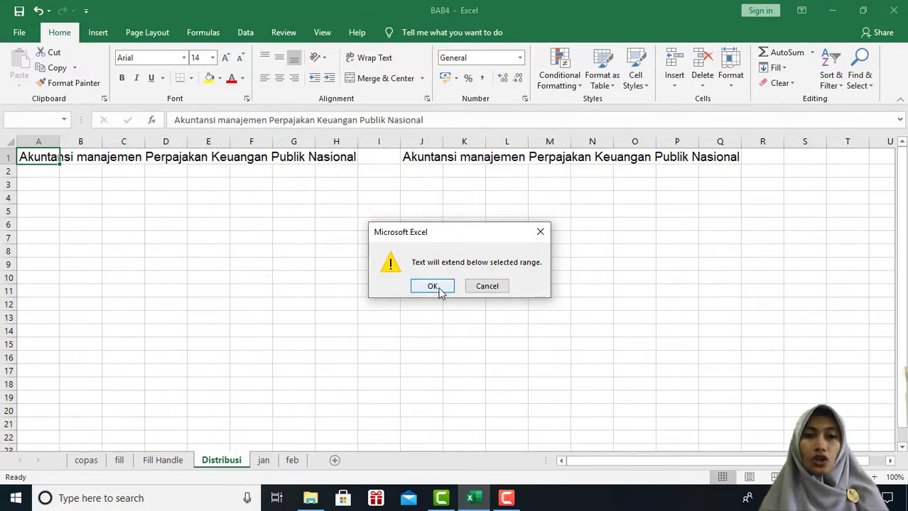
click(432, 286)
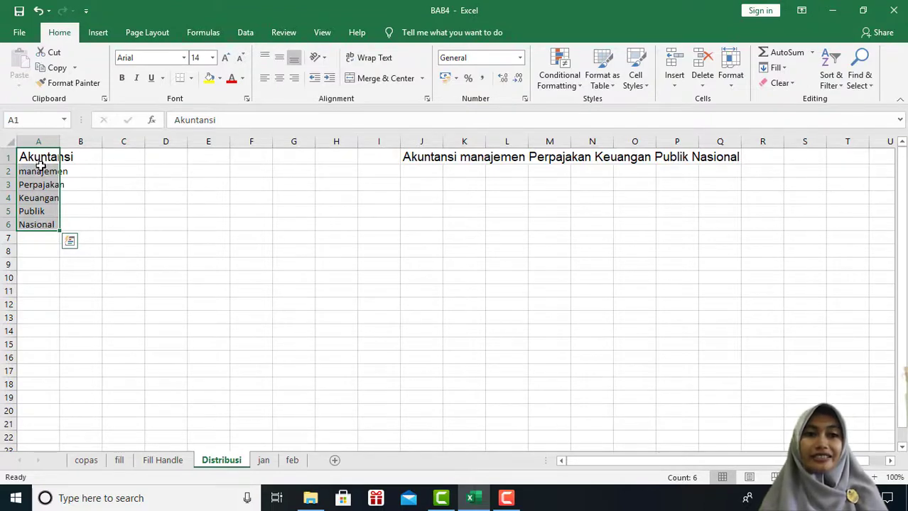
click(34, 174)
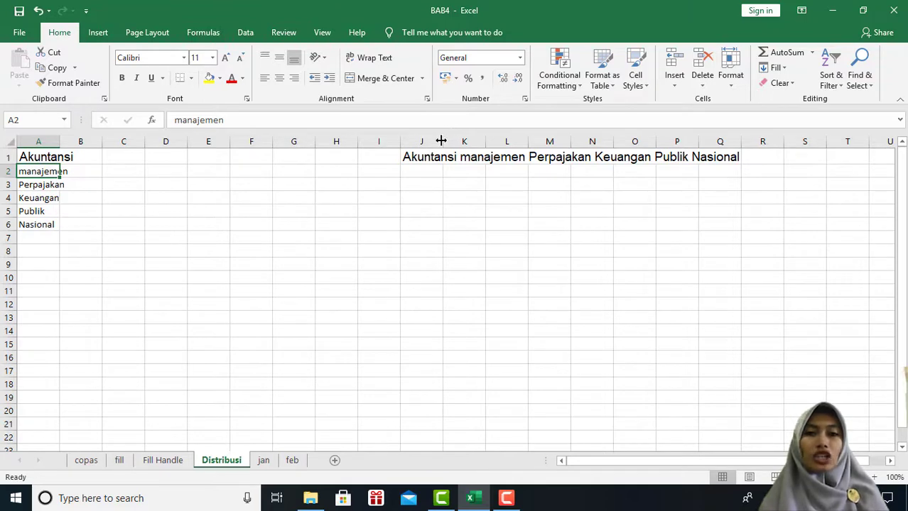
Step: Widen column J by dragging its border, then select column J
drag(441, 141, 515, 145)
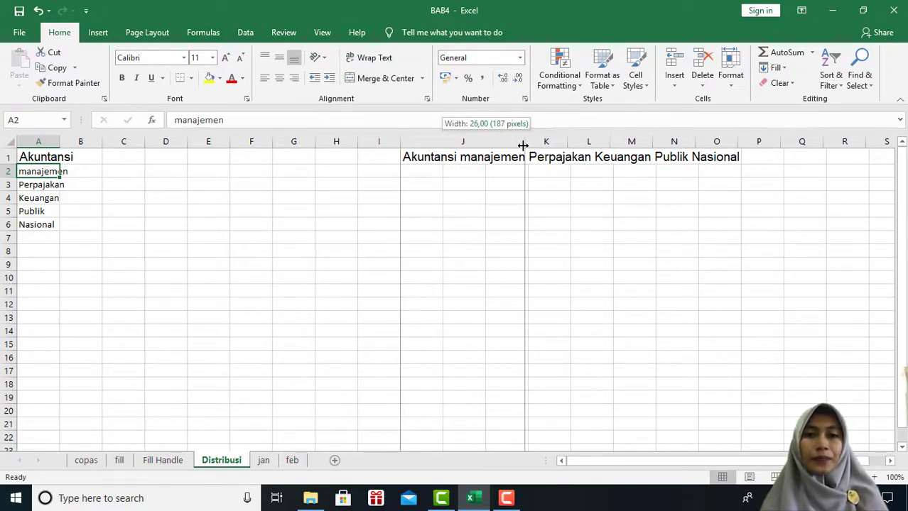
drag(516, 146, 510, 146)
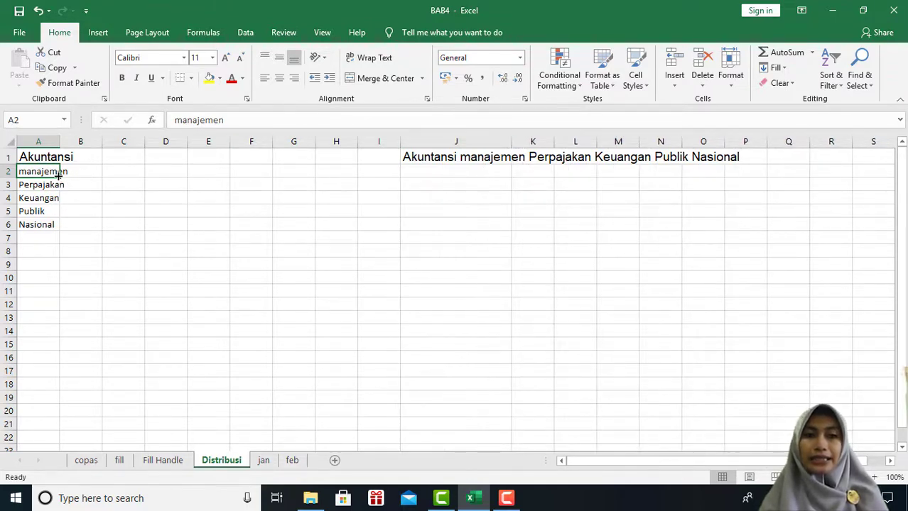
click(36, 138)
click(472, 140)
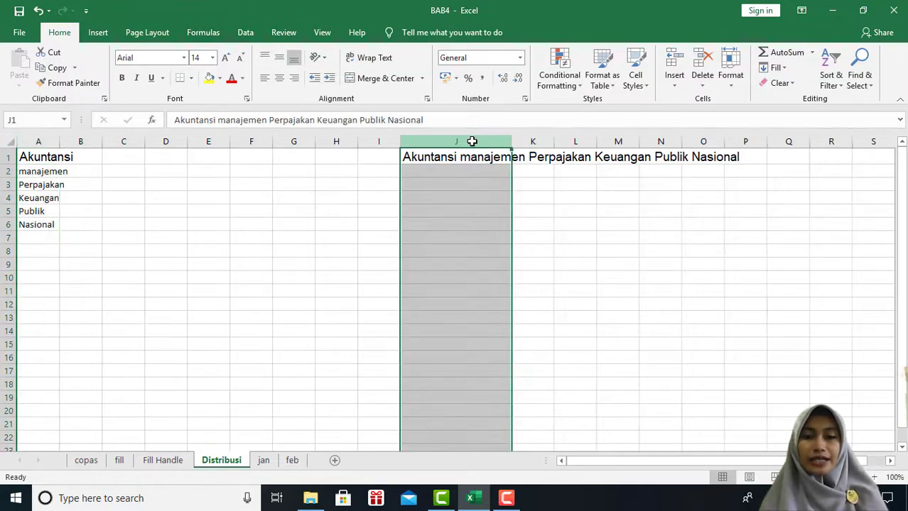
Step: Fill-justify J1 into three lines: Akuntansi, manajemen Perpajakan, Keuangan Publik Nasional
click(464, 156)
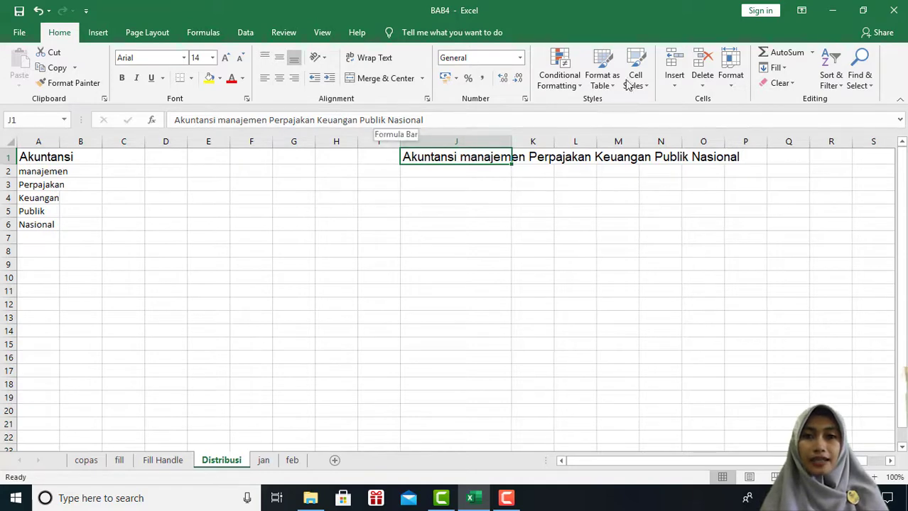
click(779, 69)
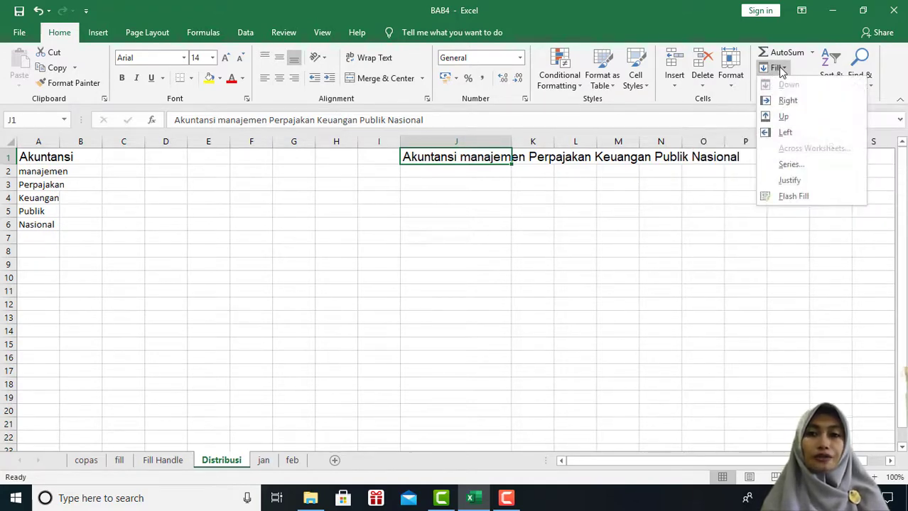
click(781, 182)
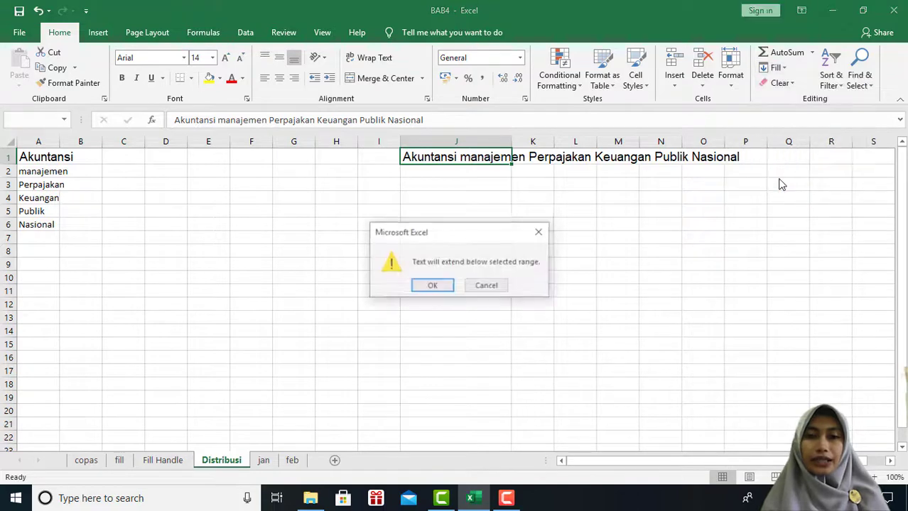
click(448, 287)
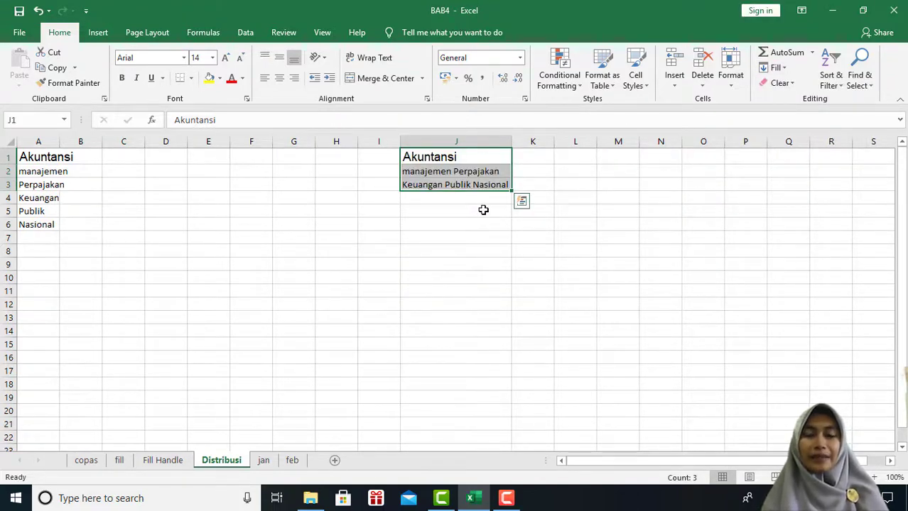
click(433, 157)
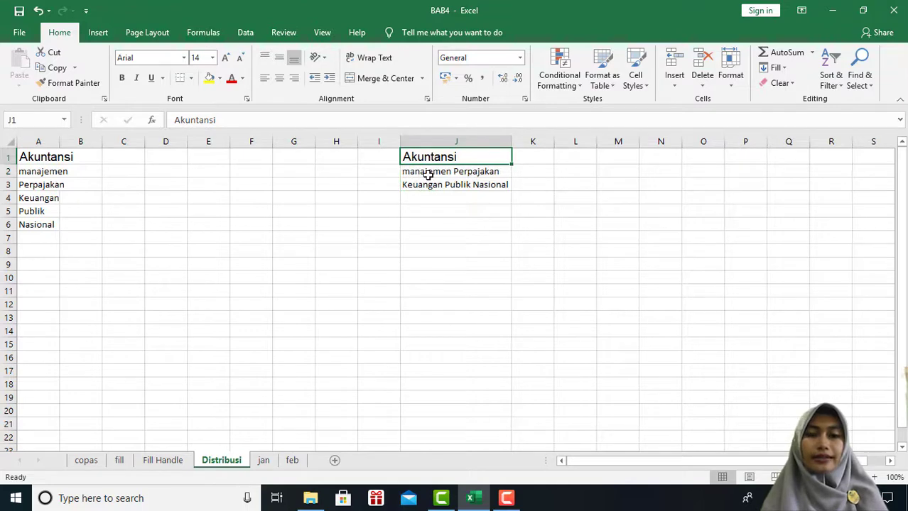
click(429, 174)
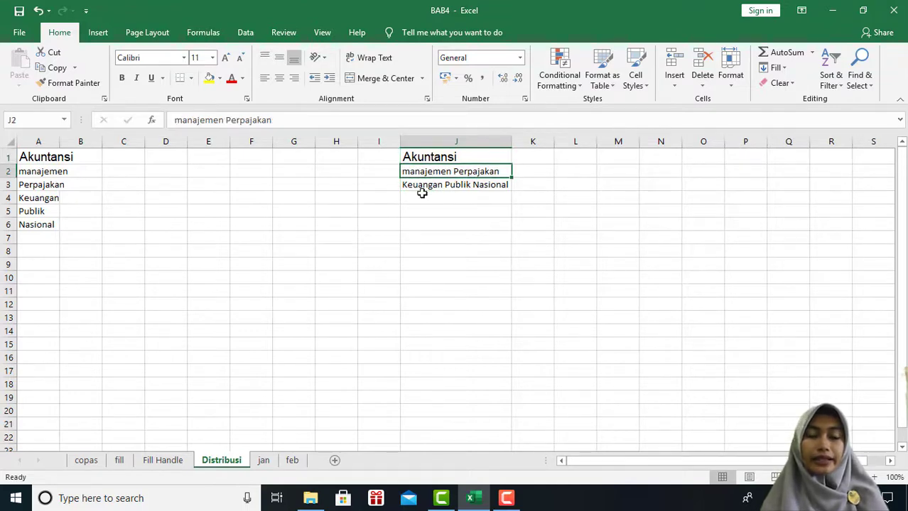
click(423, 189)
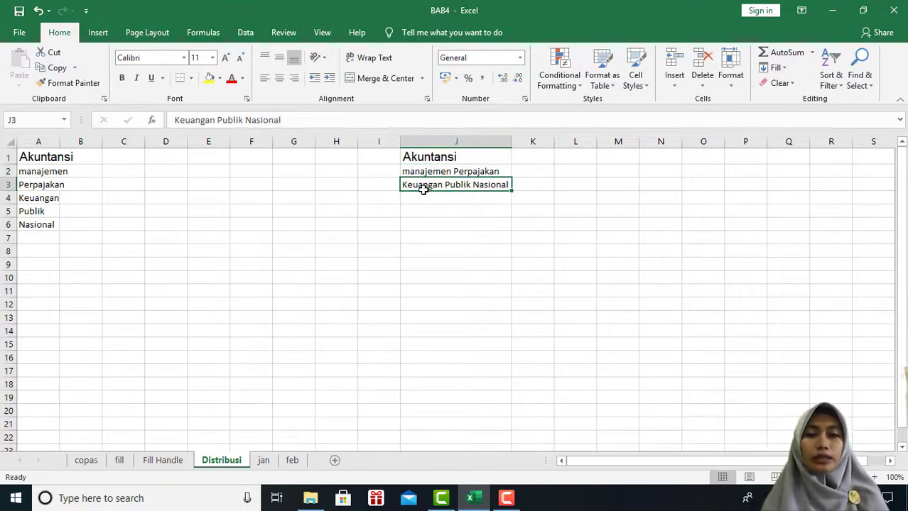
click(446, 209)
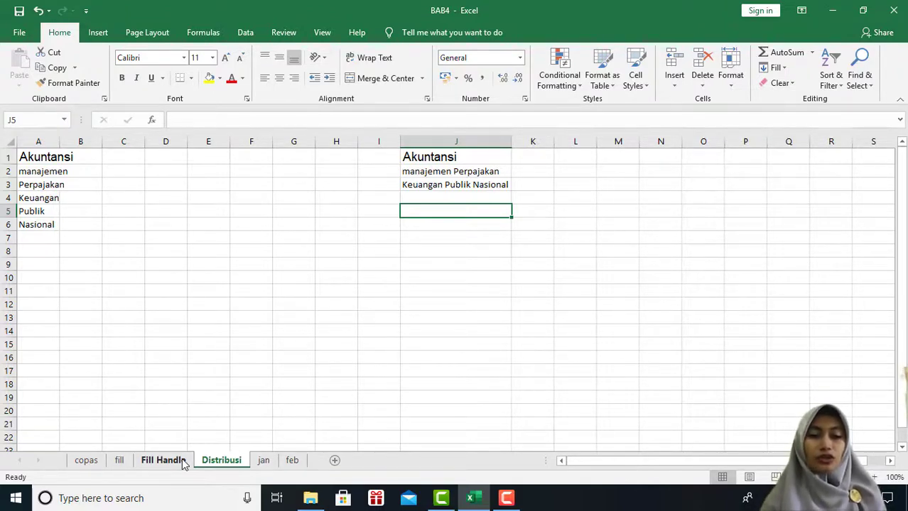
Step: Copy the sales table A1:E9 from the Fill Handle sheet, ready to paste on jan
click(182, 458)
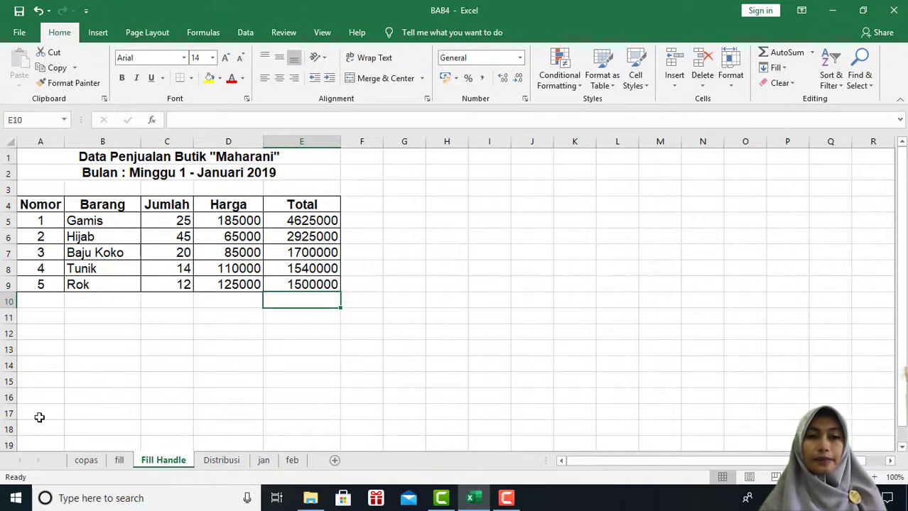
drag(55, 157, 193, 285)
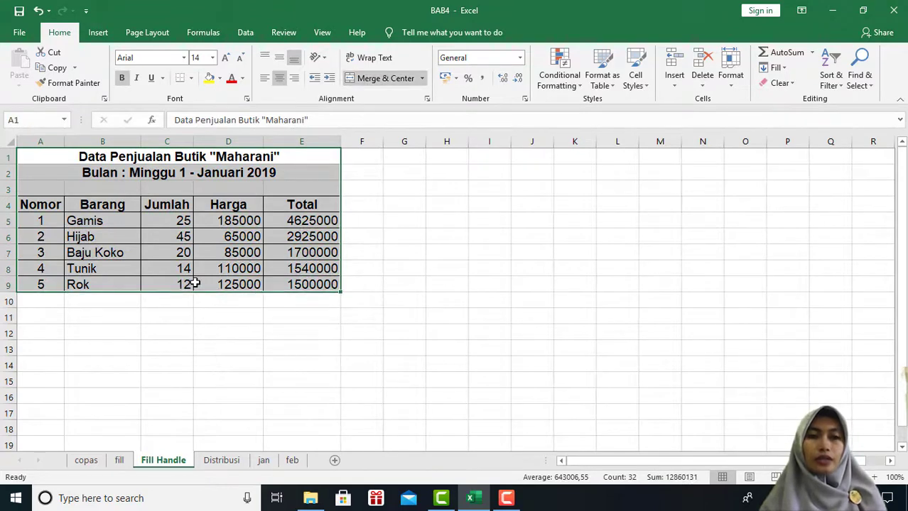
click(51, 67)
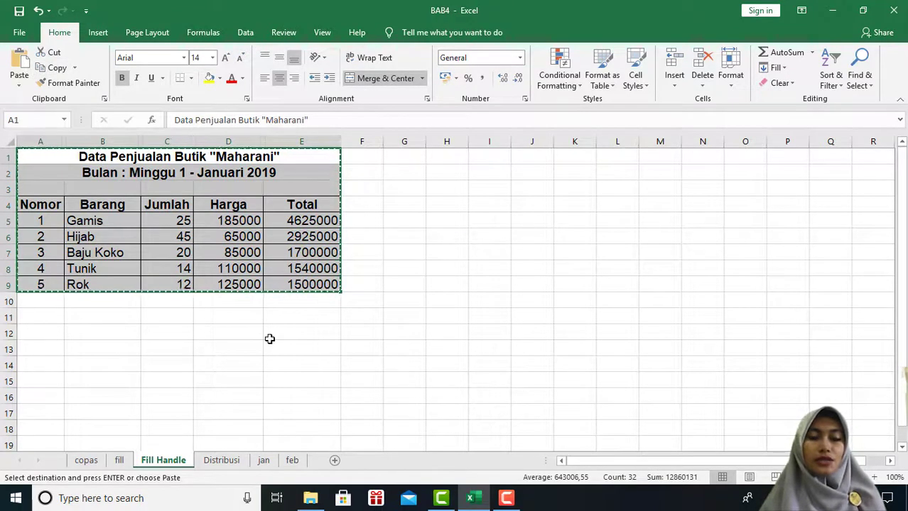
click(264, 461)
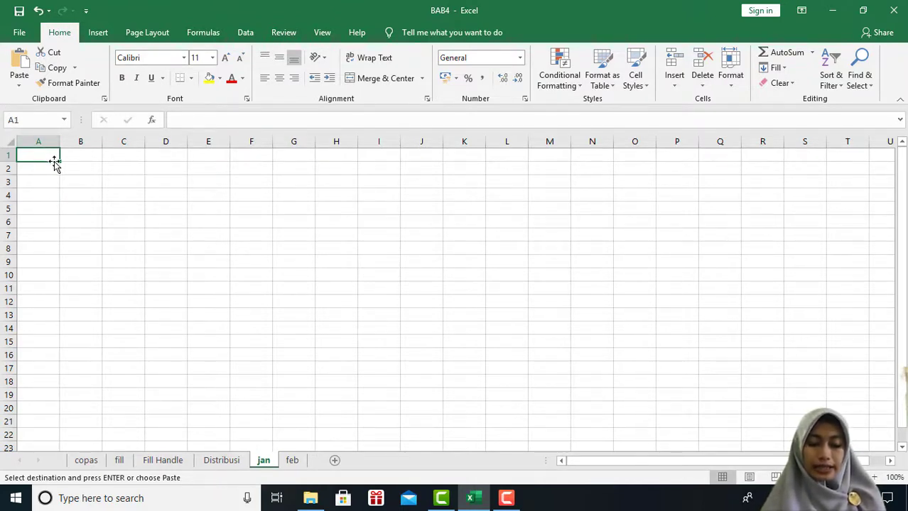
Step: Trial-paste the table into jan, inspect the E5–E8 Total formulas, then undo the paste
key(ctrl+v)
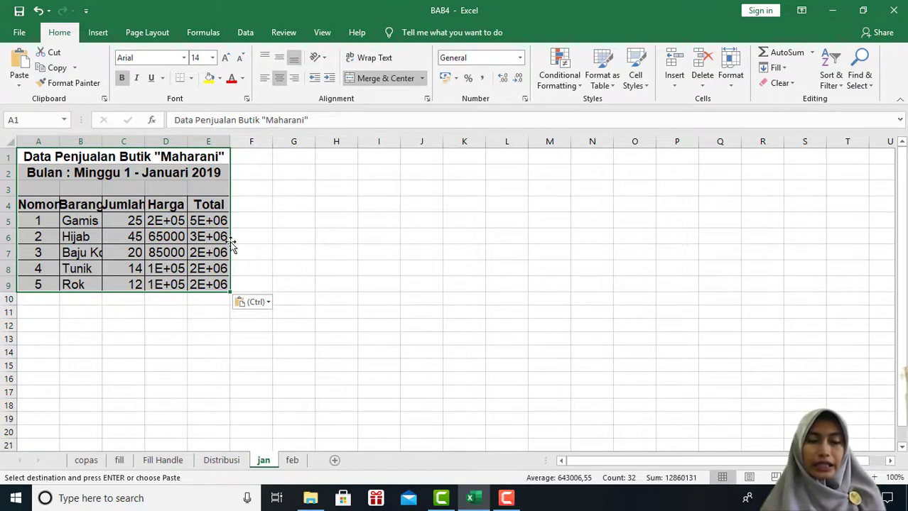
click(209, 236)
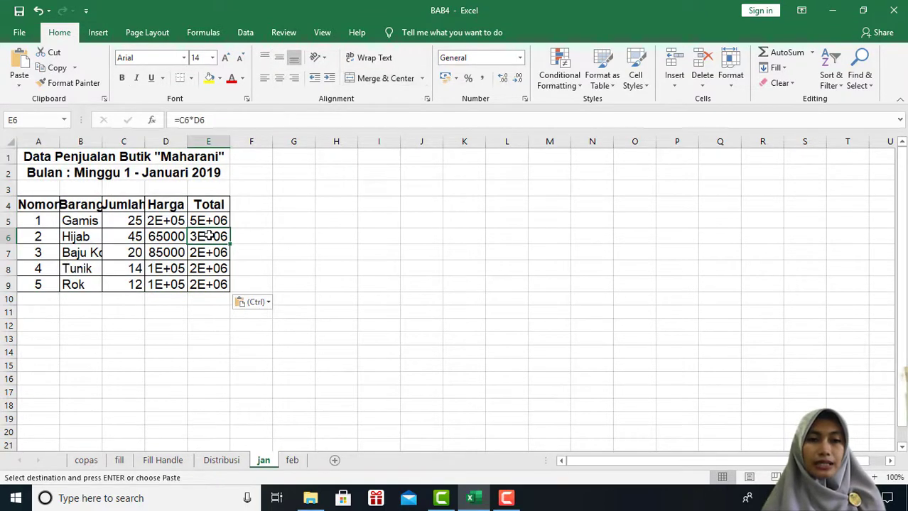
click(206, 222)
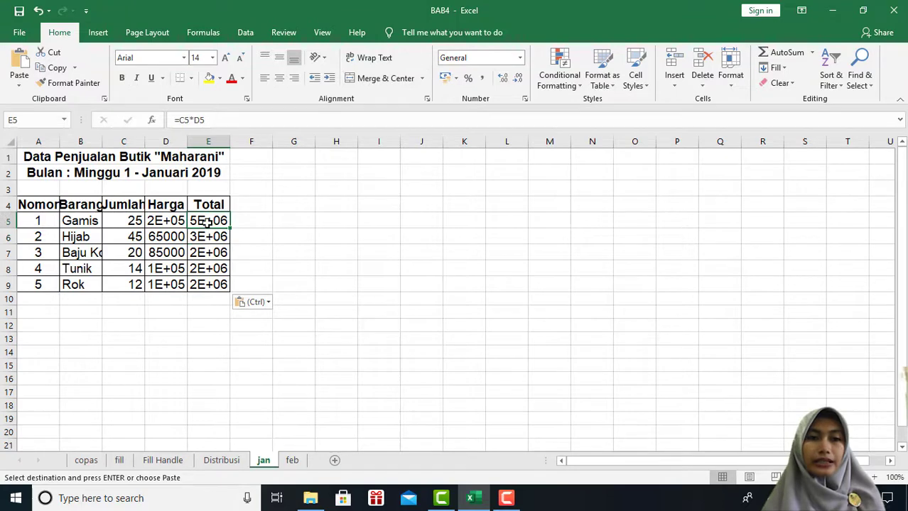
click(217, 268)
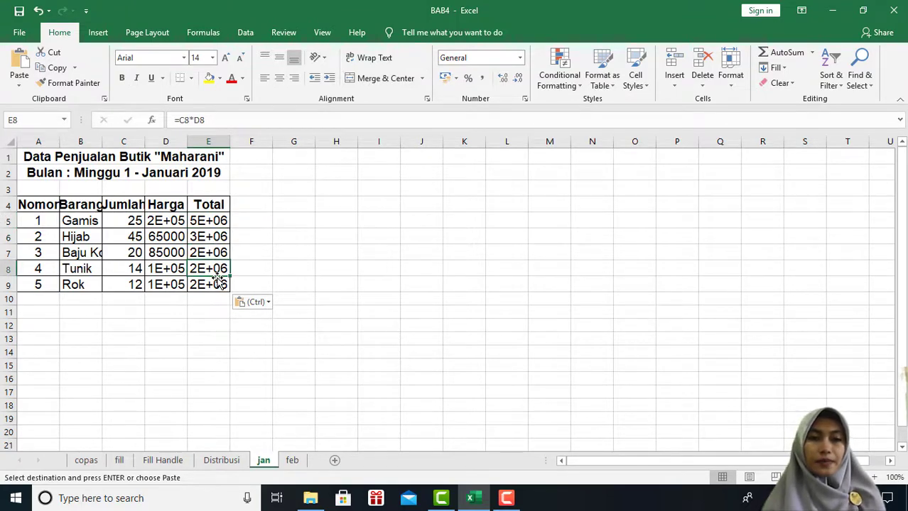
key(ctrl+z)
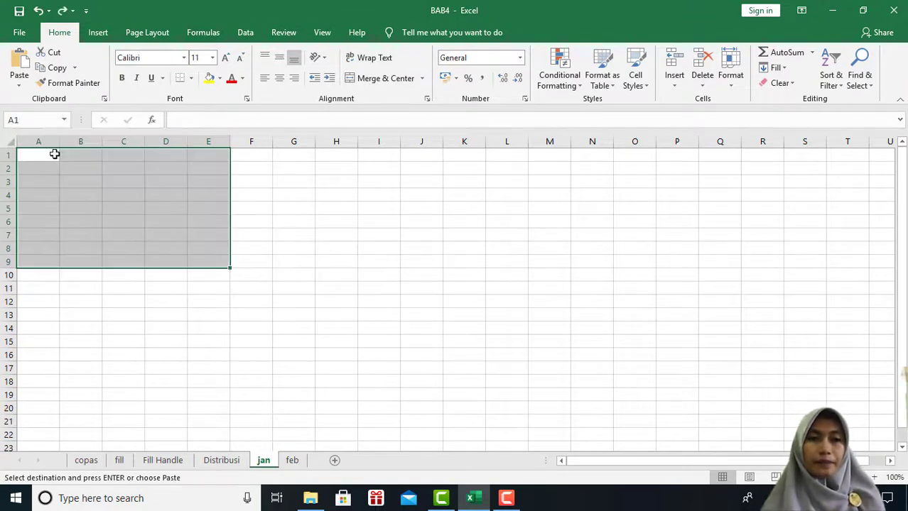
click(41, 157)
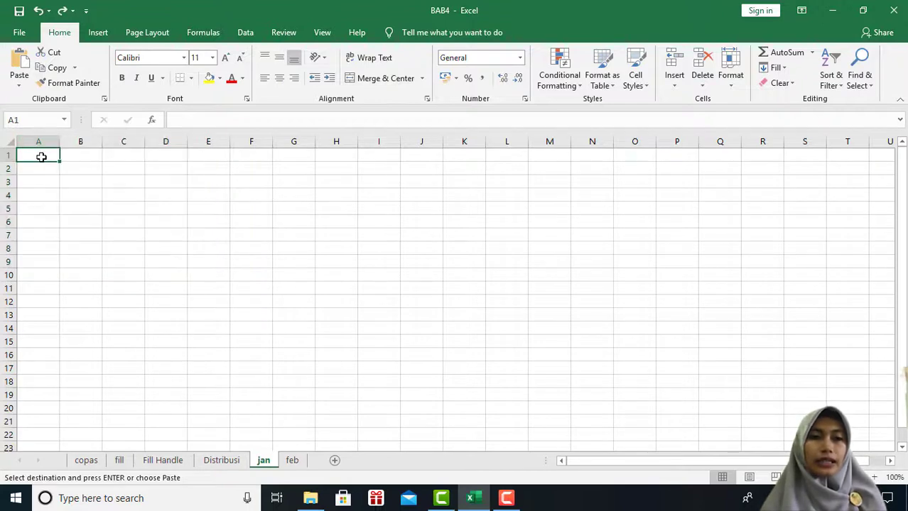
Step: Browse Paste Special's Formulas, Values and Formats options, then cancel without pasting
click(19, 86)
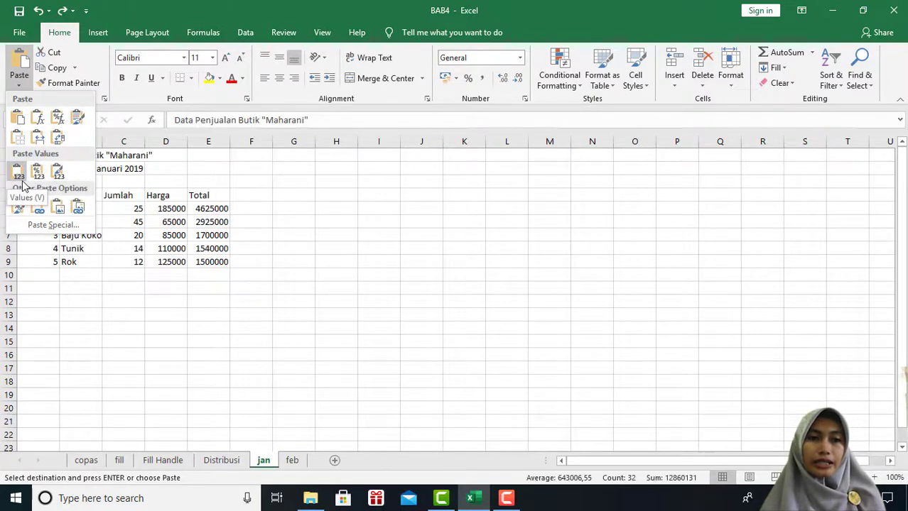
click(52, 225)
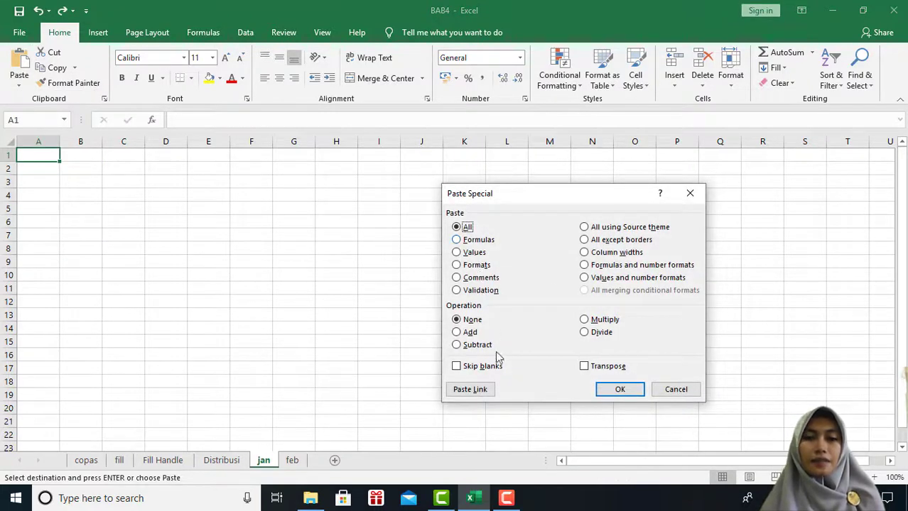
click(459, 241)
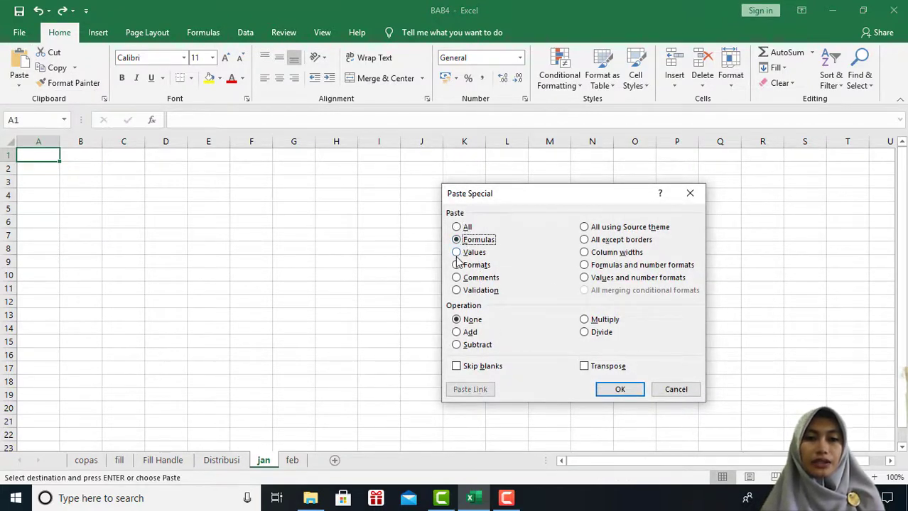
click(458, 253)
click(457, 266)
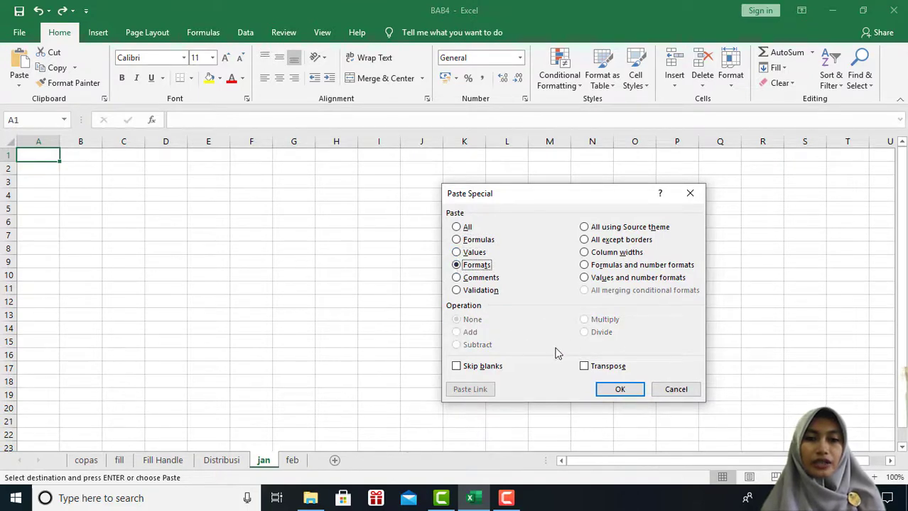
click(676, 390)
click(18, 84)
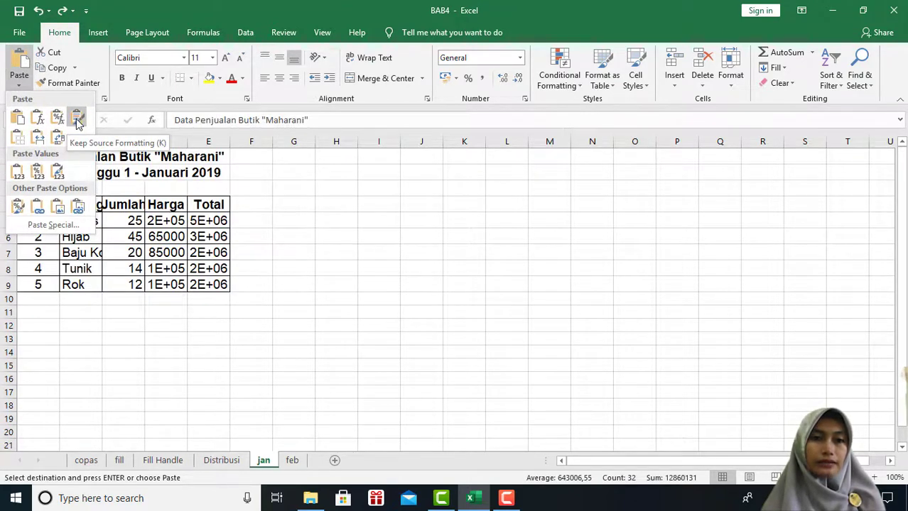
Step: Paste with Keep Source Column Widths and verify the Gamis and Hijab Total formulas
click(44, 140)
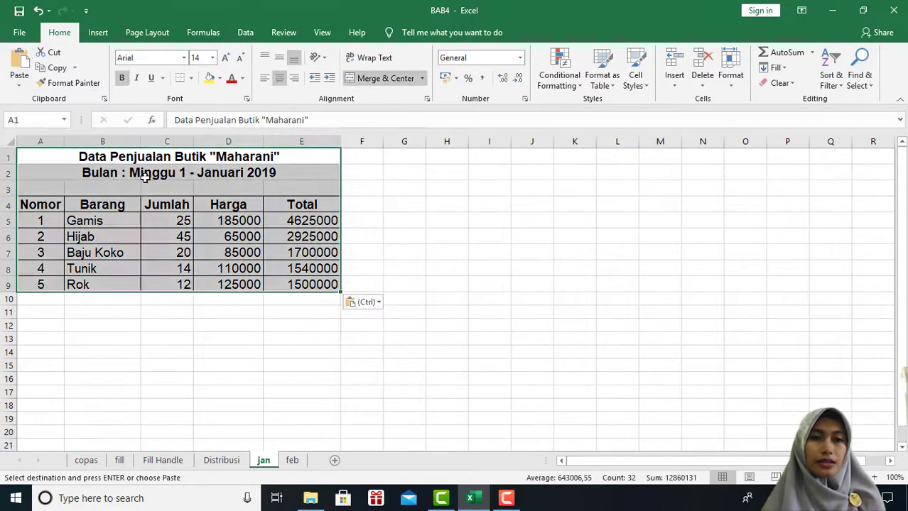
click(226, 235)
drag(239, 222, 295, 225)
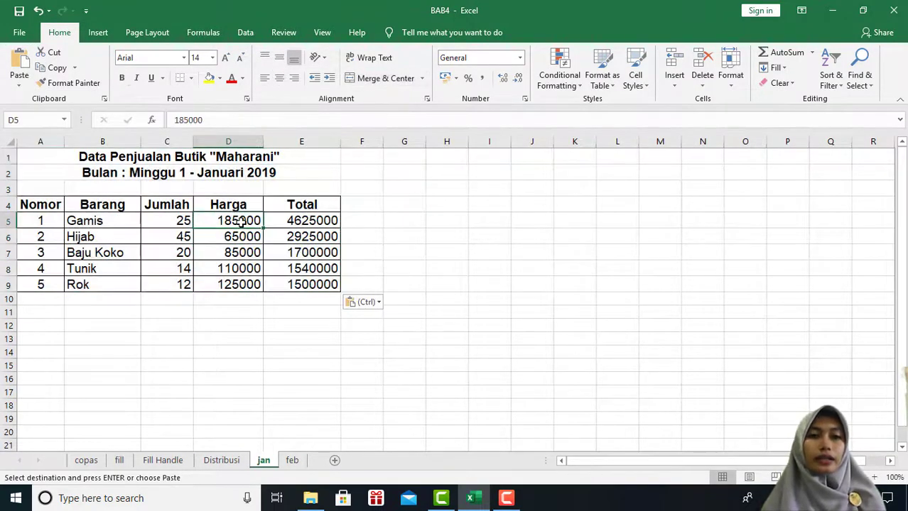
click(291, 226)
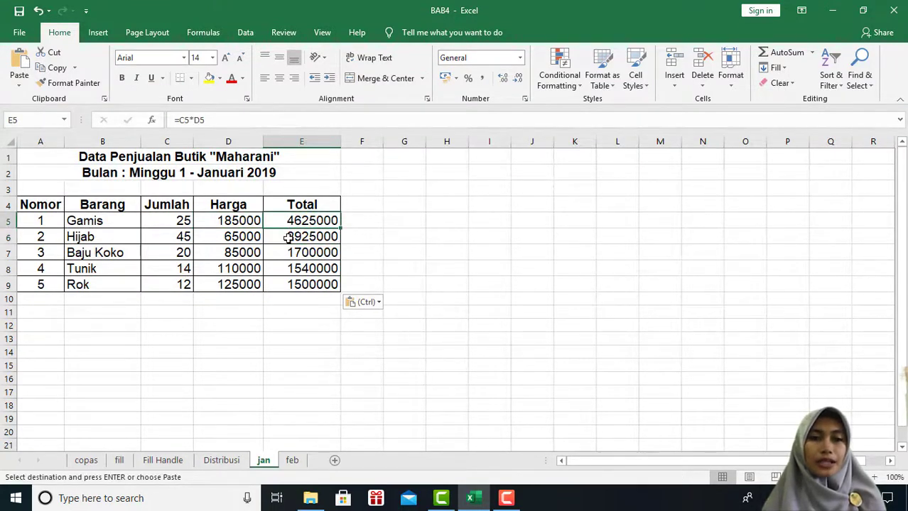
click(288, 238)
drag(56, 156, 156, 293)
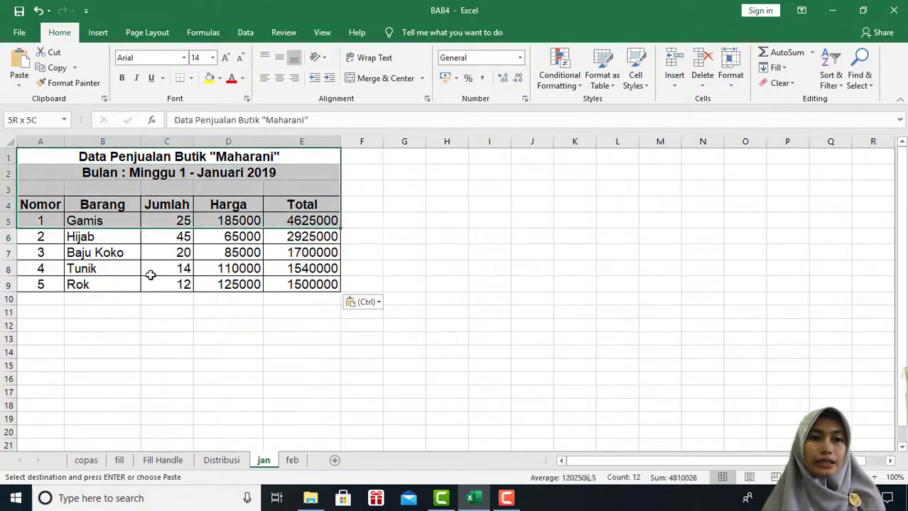
click(148, 327)
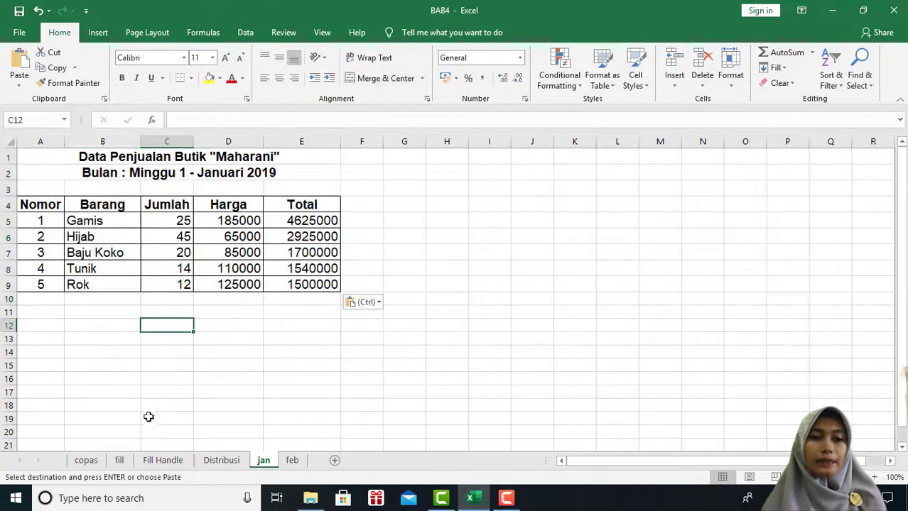
click(155, 460)
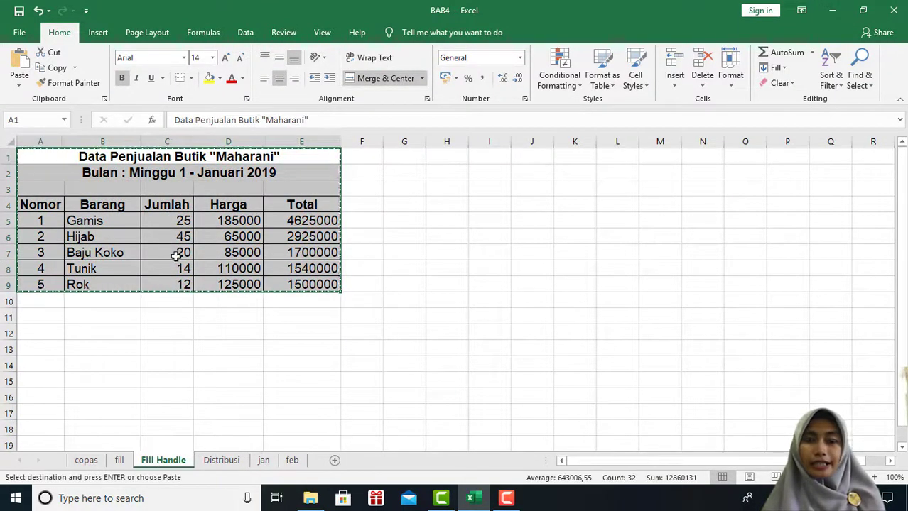
click(263, 460)
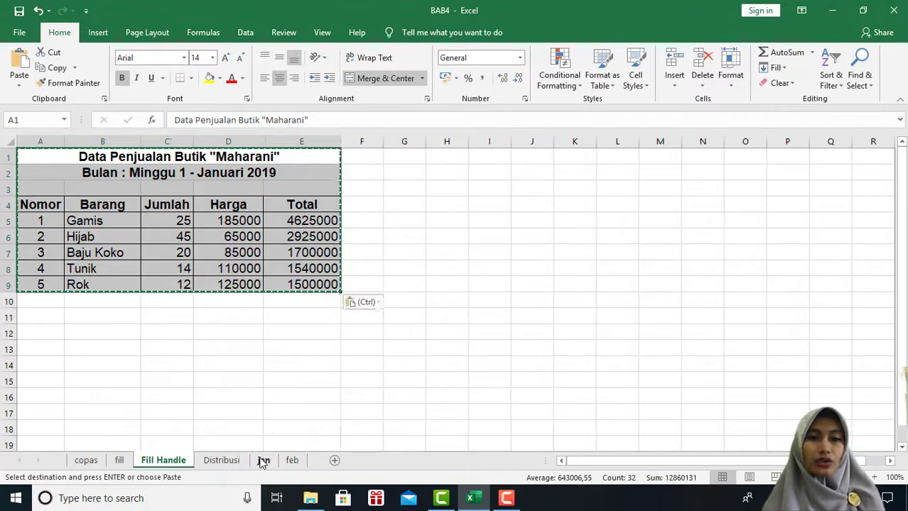
click(20, 85)
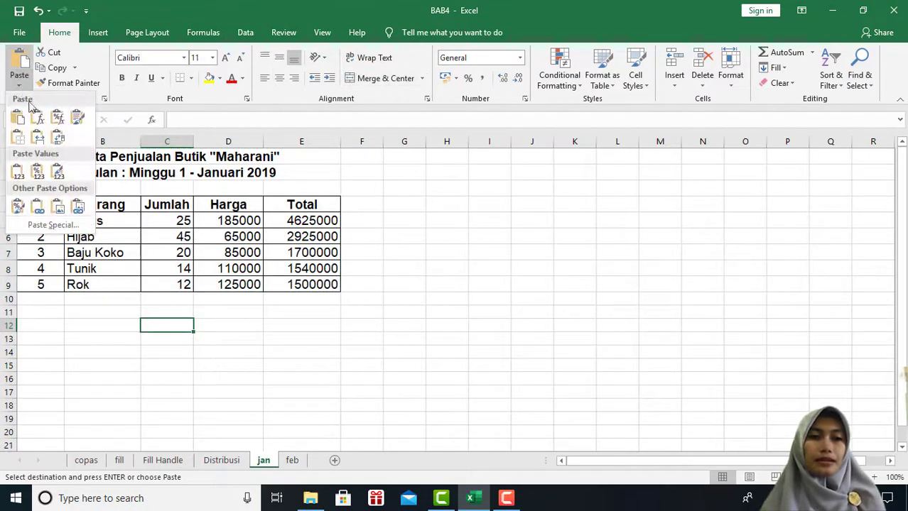
click(43, 146)
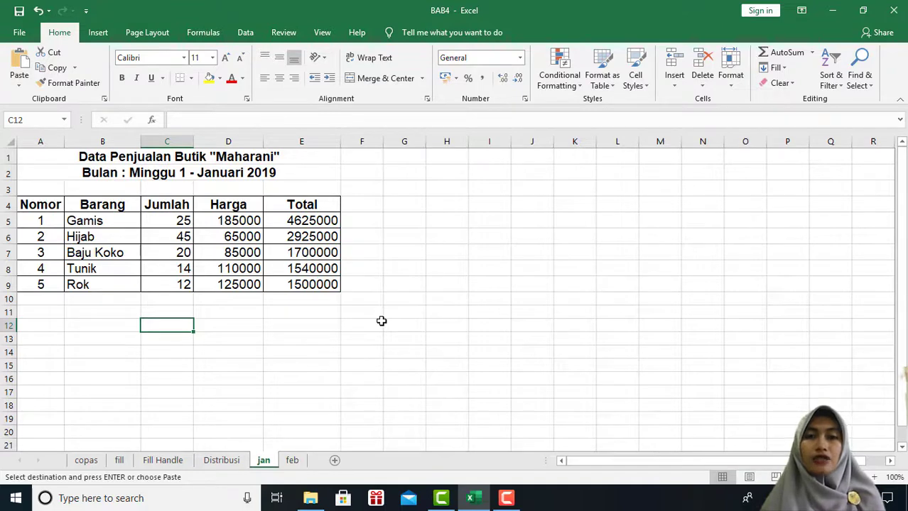
click(18, 87)
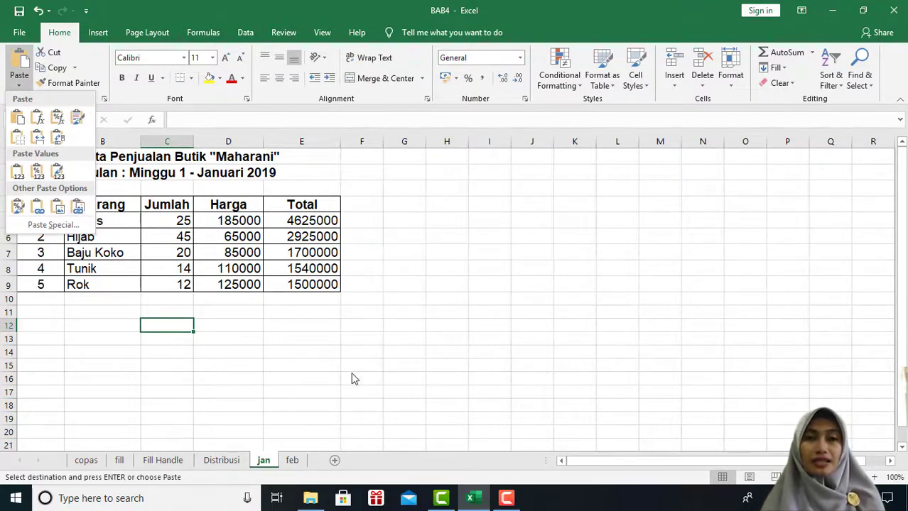
click(163, 463)
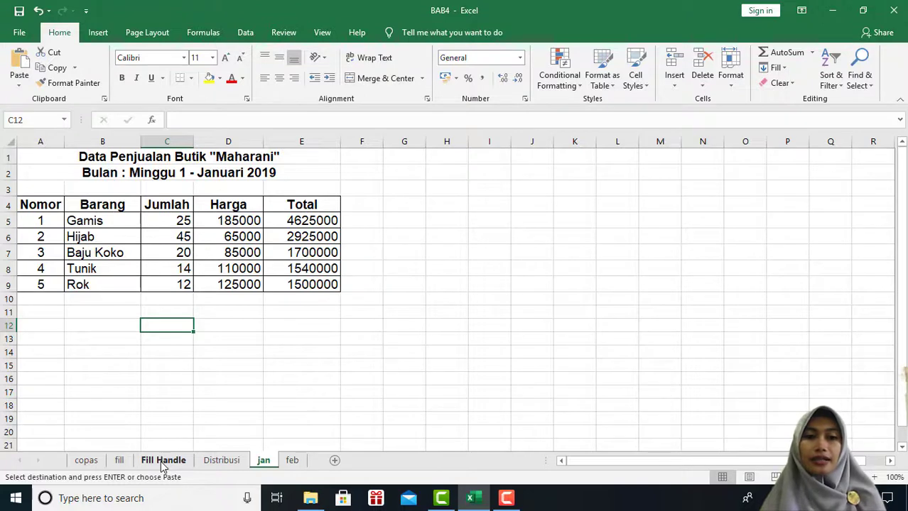
click(162, 461)
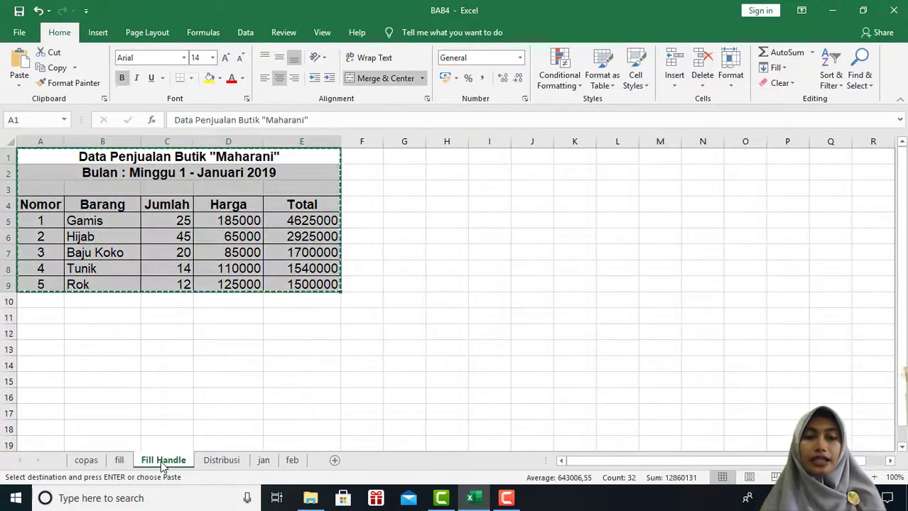
click(263, 462)
click(20, 83)
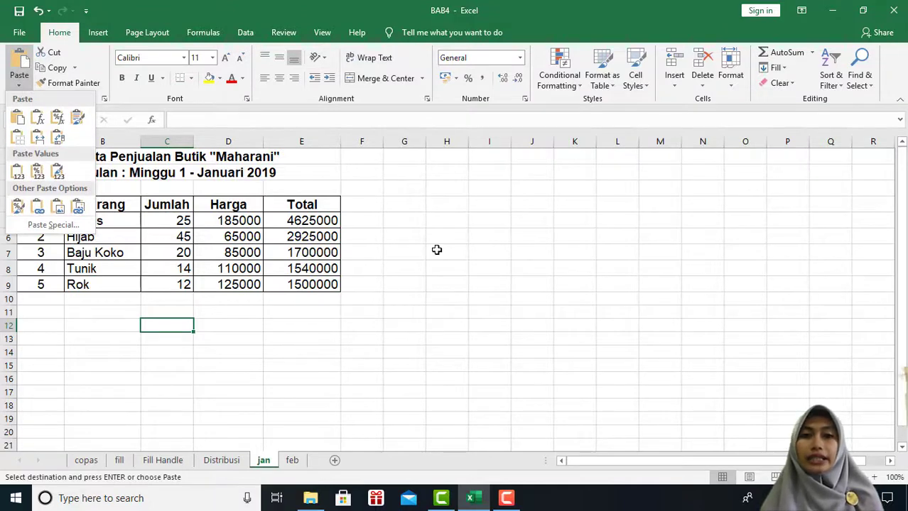
key(Escape)
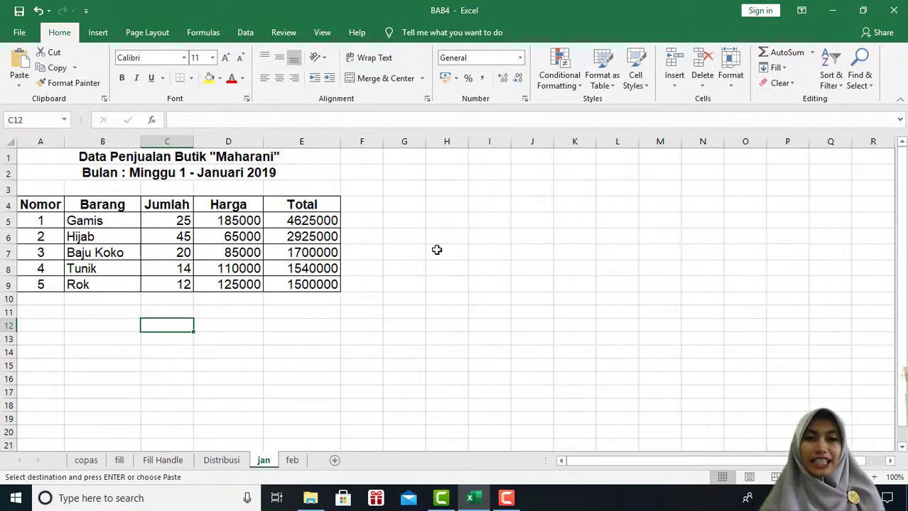
click(344, 282)
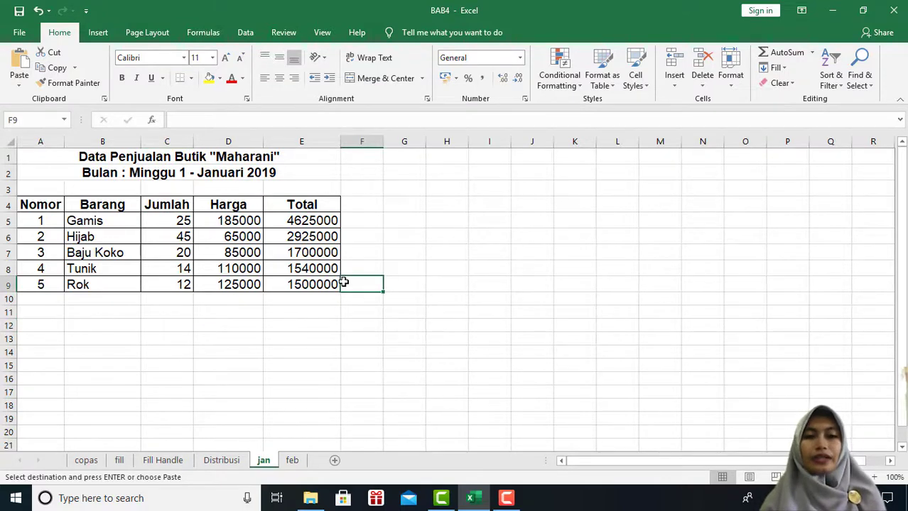
Step: Copy jan's sales table A1:E9 and select A1 on the feb sheet
click(292, 460)
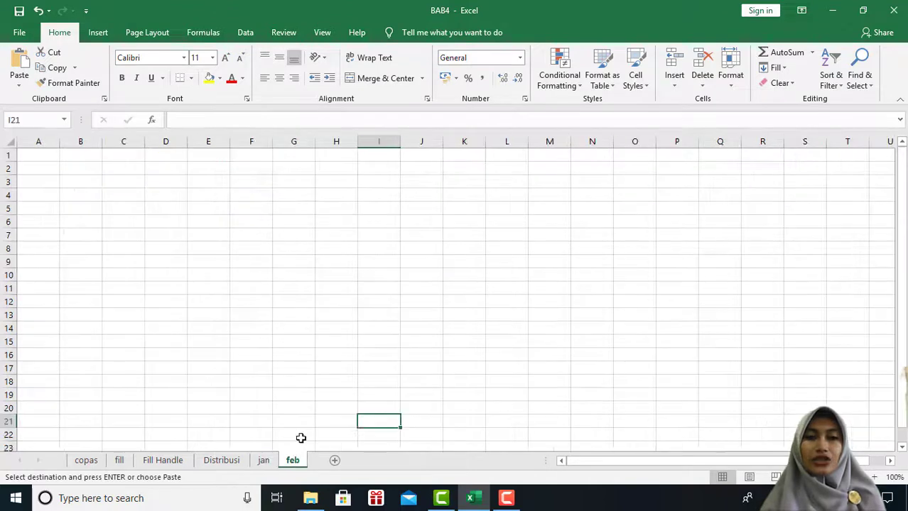
click(265, 461)
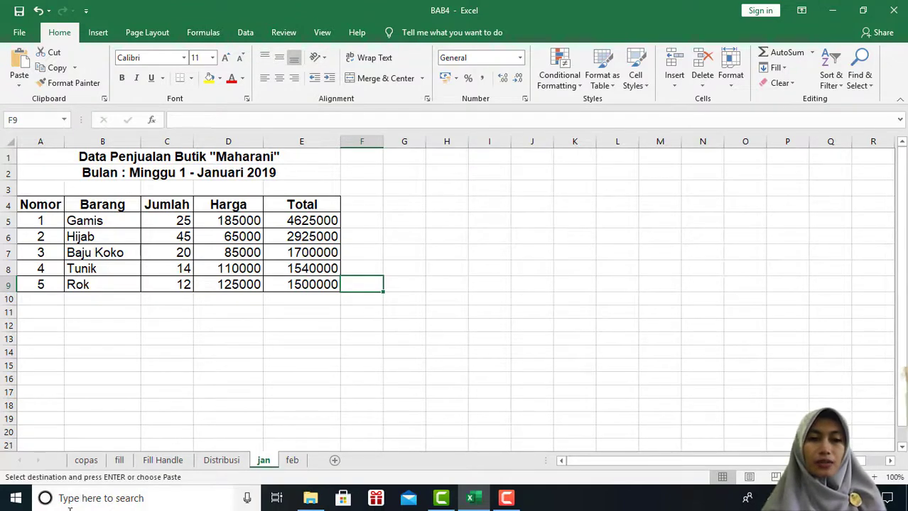
drag(69, 163, 104, 290)
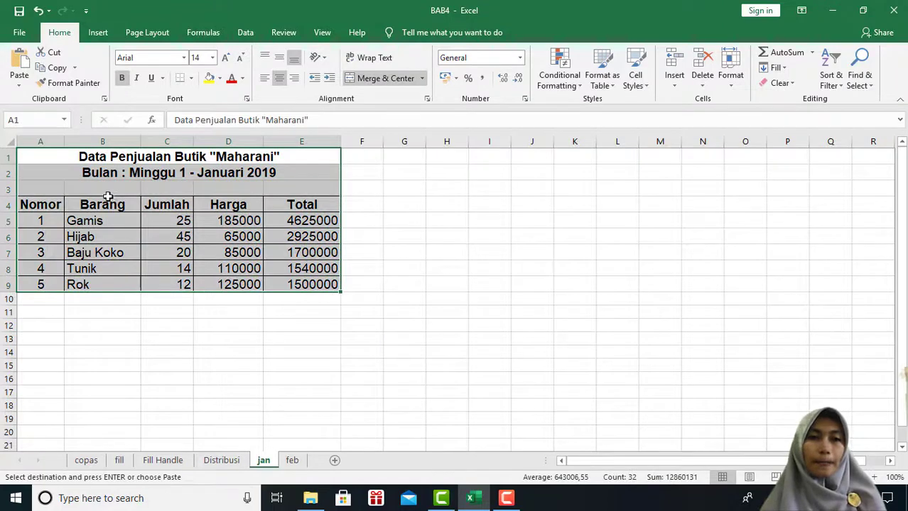
click(40, 67)
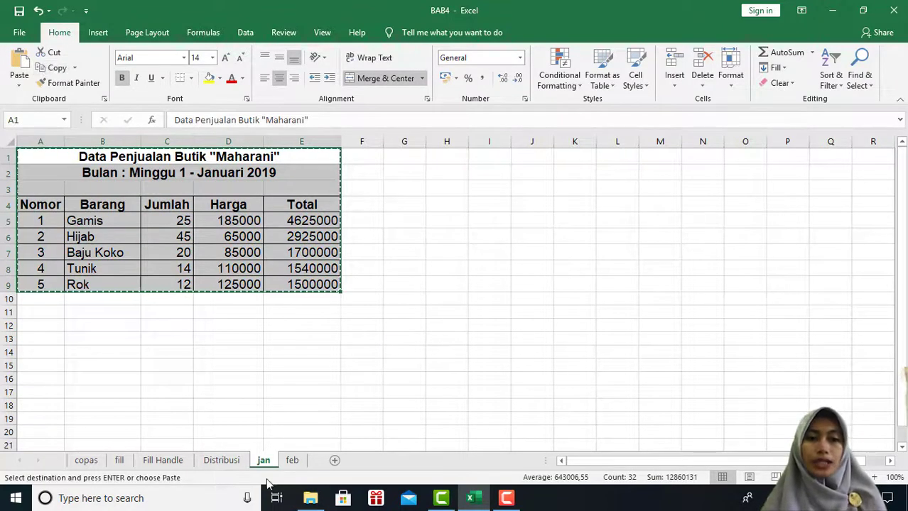
click(290, 462)
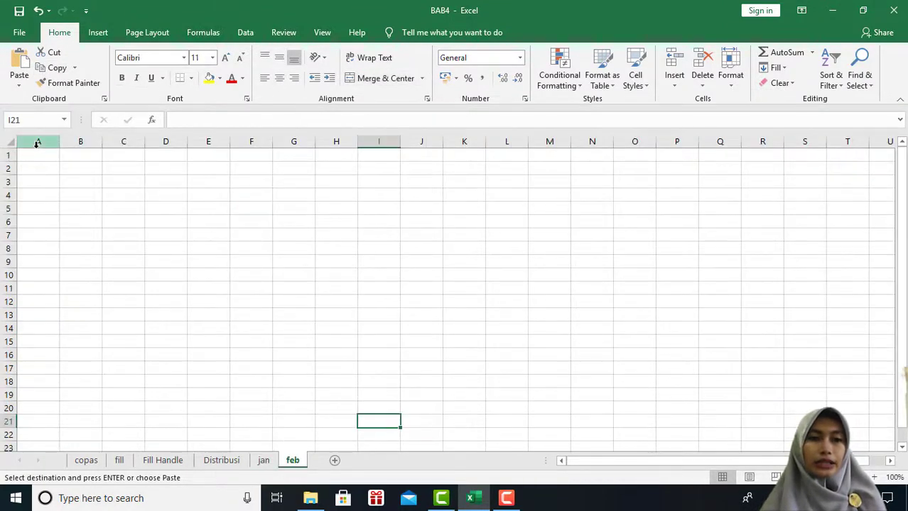
click(36, 155)
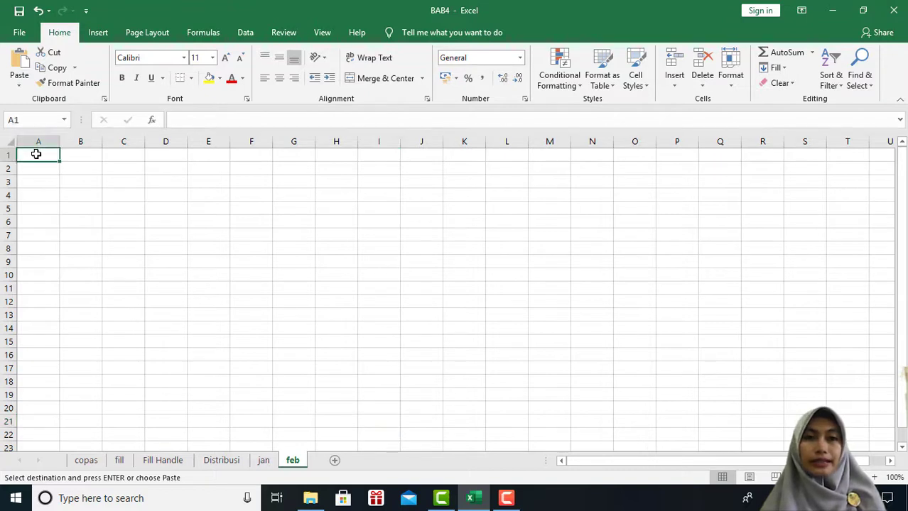
Step: Paste Values only on feb, confirming its totals are plain numbers unlike jan's formulas
click(19, 84)
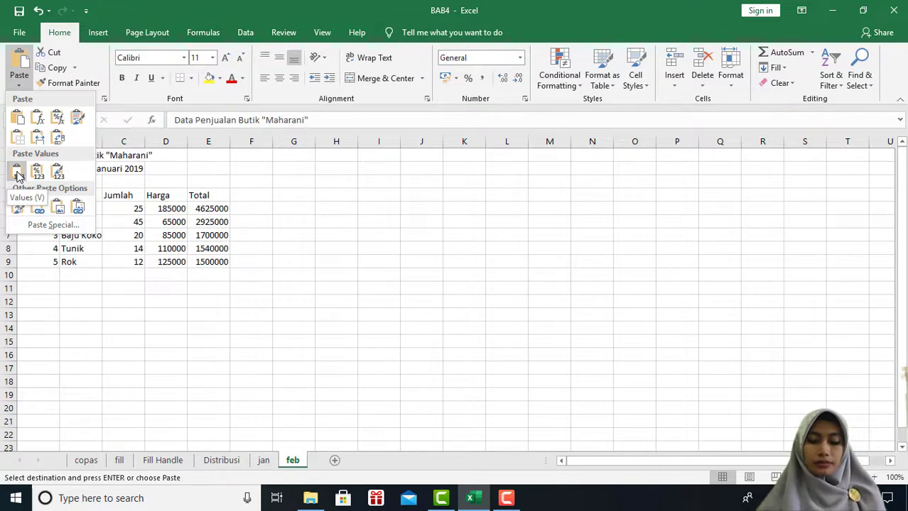
click(18, 174)
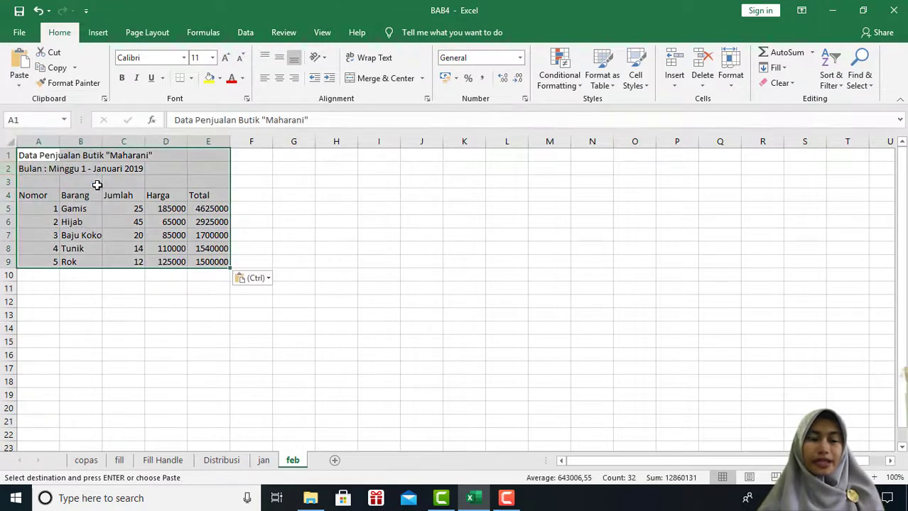
click(210, 213)
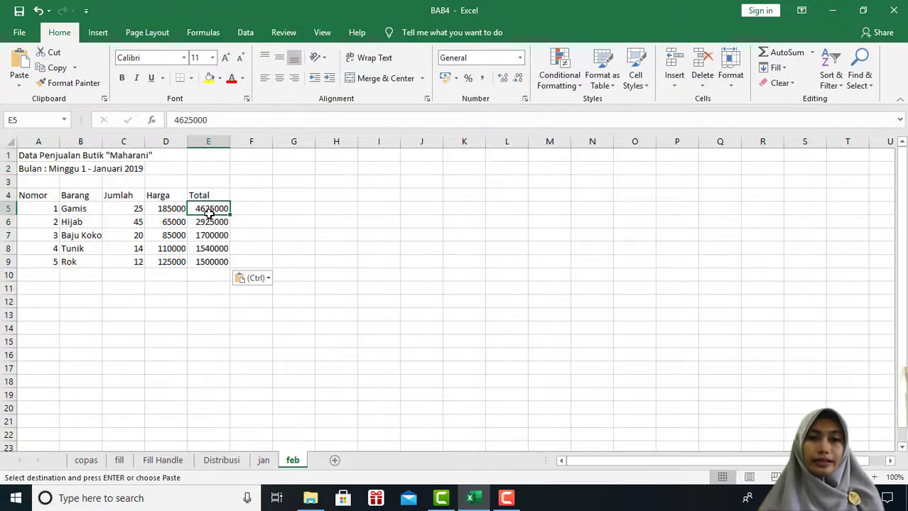
click(215, 224)
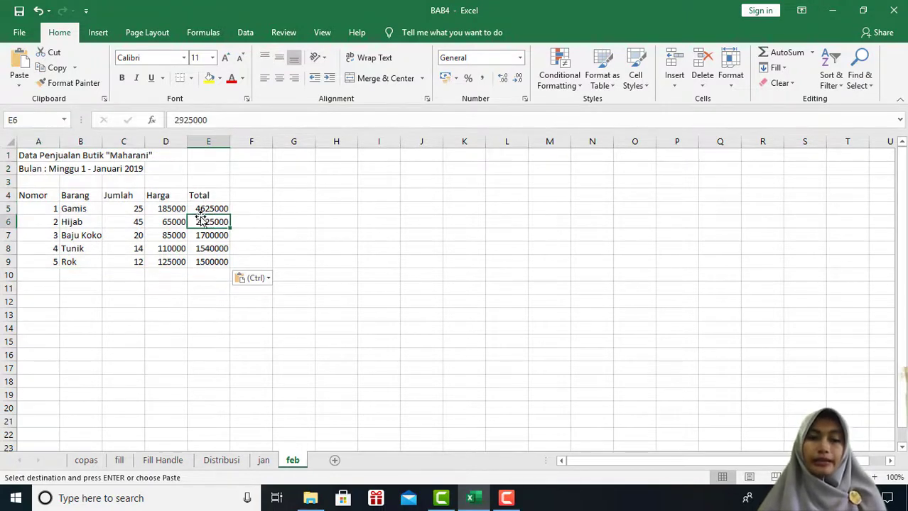
click(204, 209)
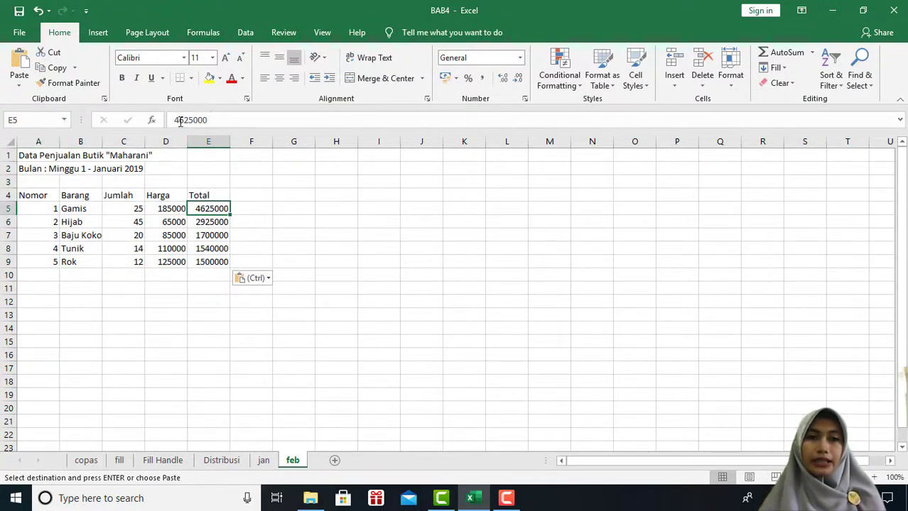
click(264, 461)
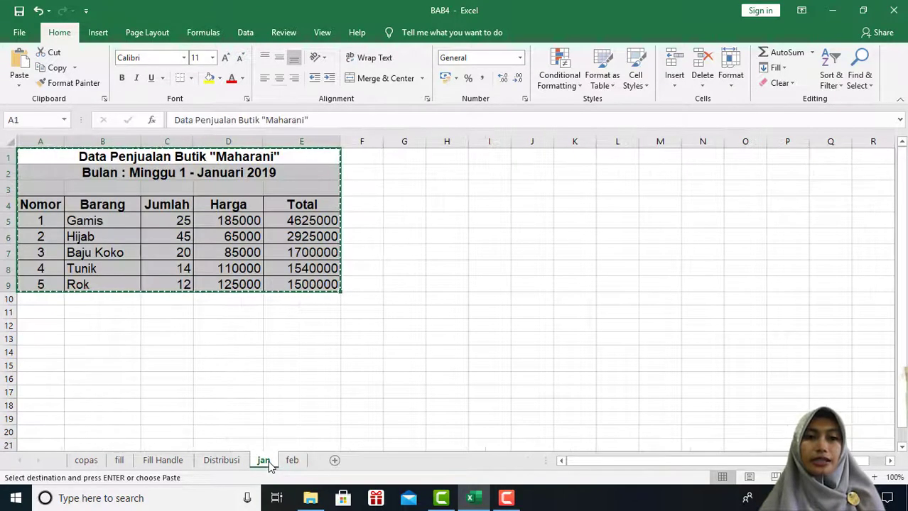
click(304, 221)
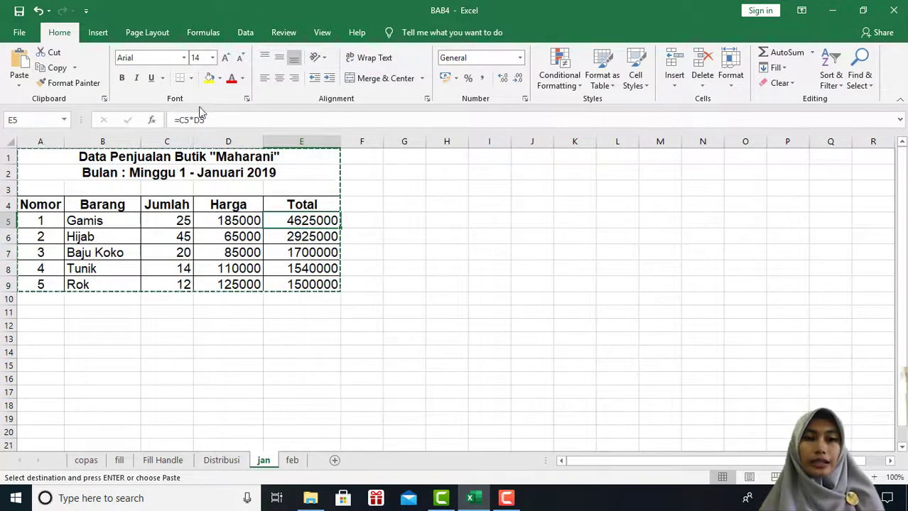
click(294, 460)
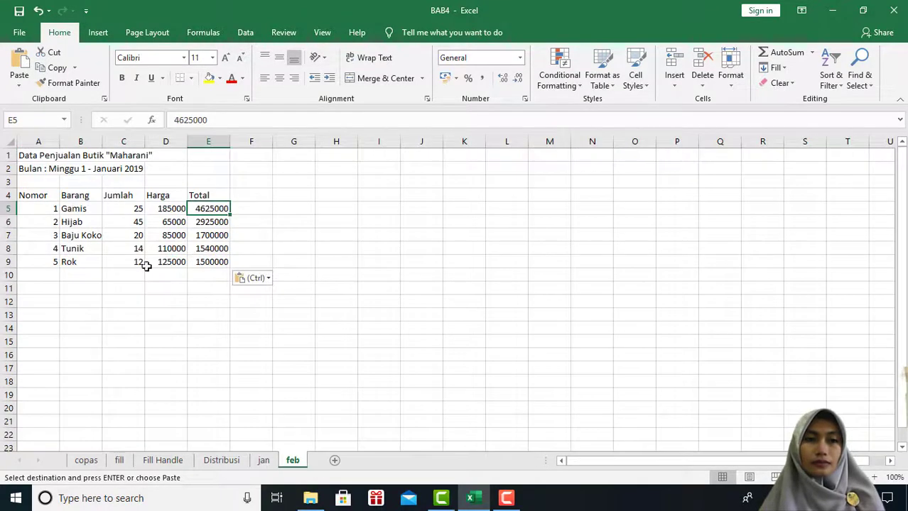
Step: Paste the formatted table into feb at A1, then undo it
click(37, 153)
key(Return)
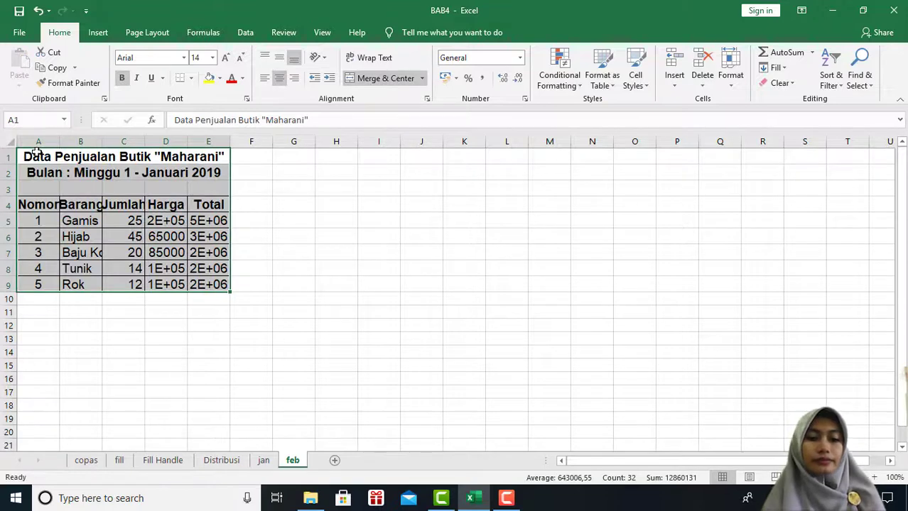
key(ctrl+z)
click(438, 207)
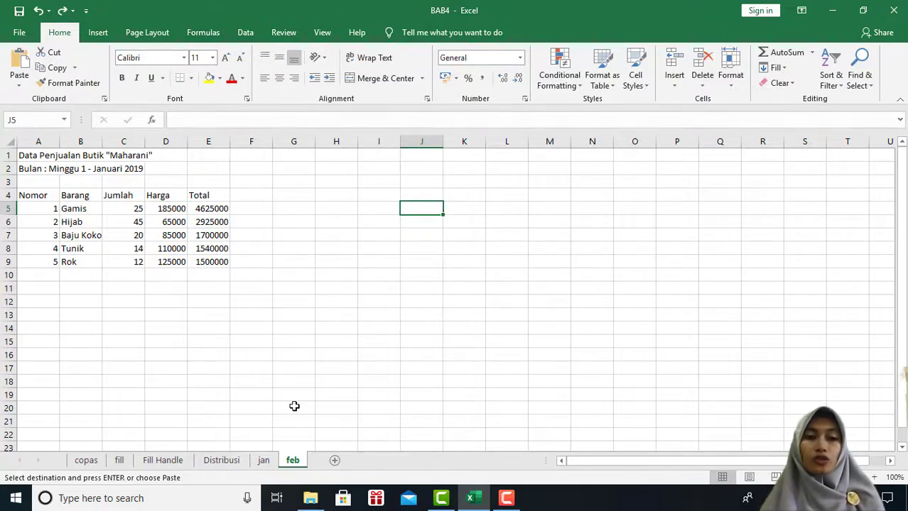
Step: Return to jan, select the sales table A1:E9, and clear the copy marquee
click(268, 466)
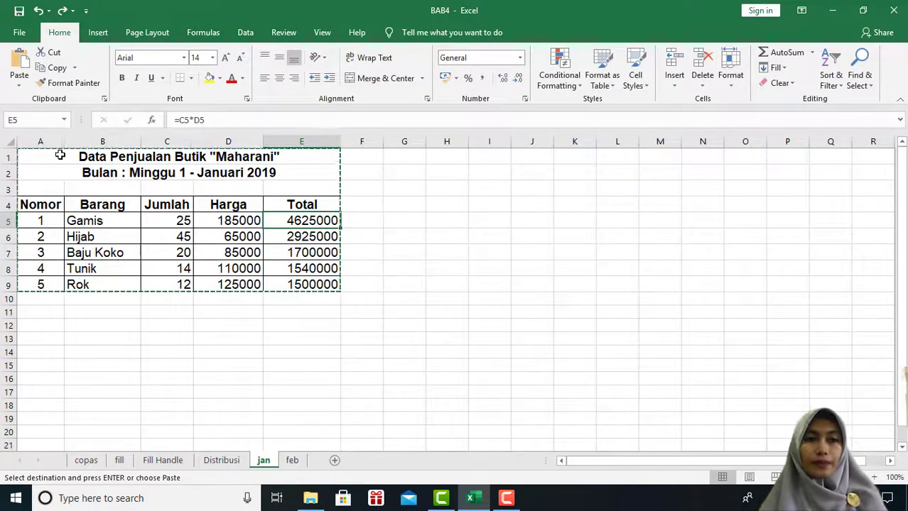
mouse_move(61, 154)
mouse_down()
mouse_move(179, 318)
mouse_move(179, 286)
mouse_up()
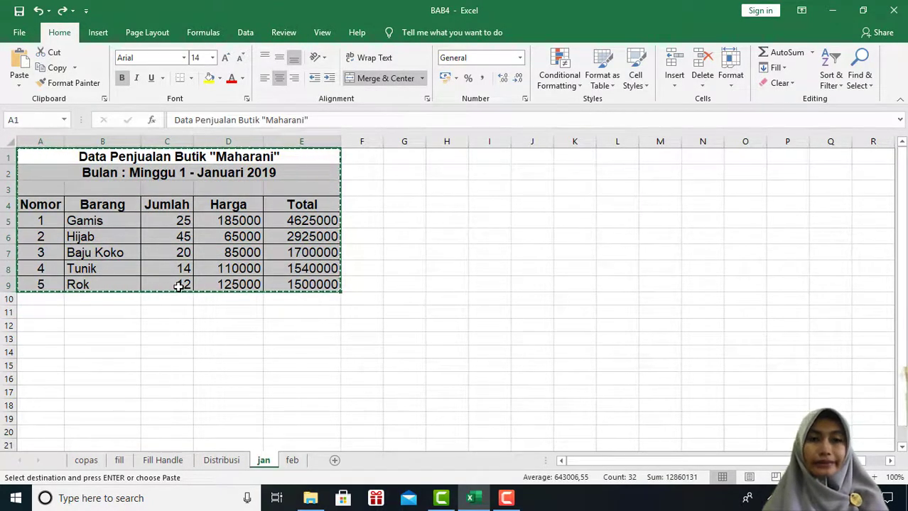
click(178, 324)
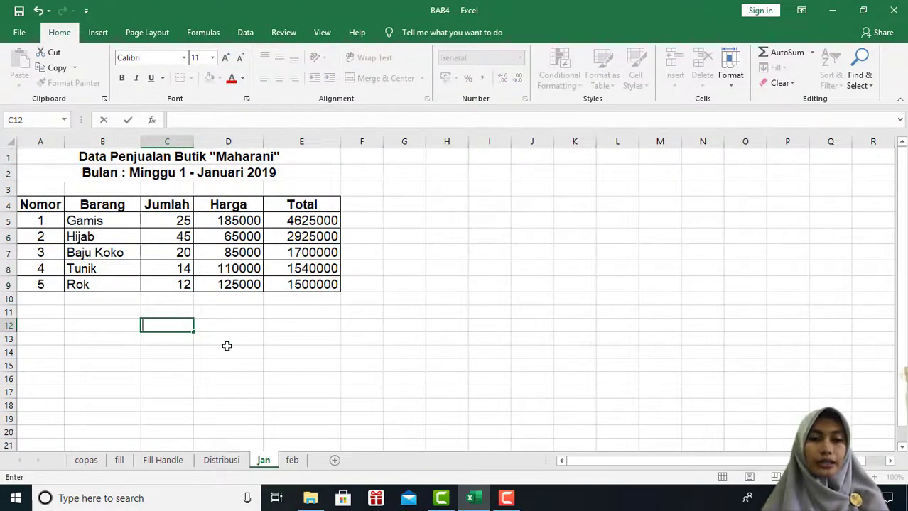
click(295, 402)
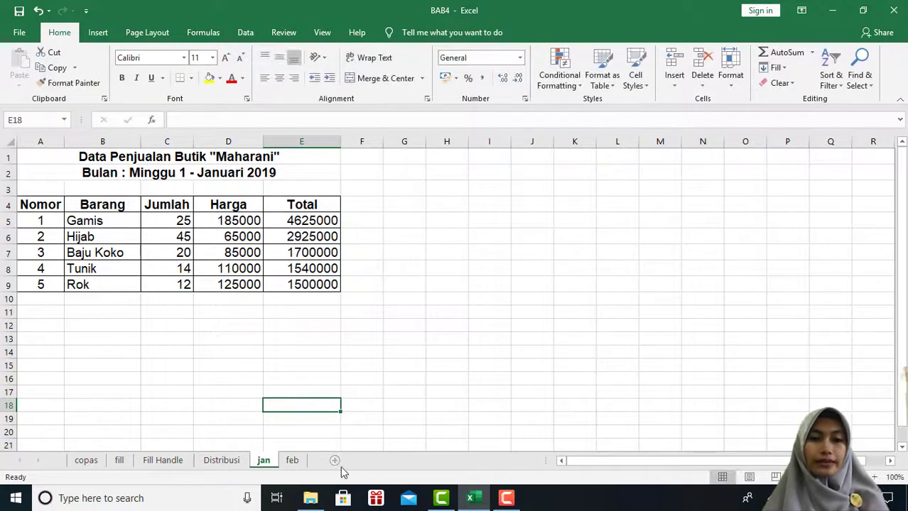
Step: Insert a new Sheet1, then cut A1:E9 from the jan sheet
click(306, 462)
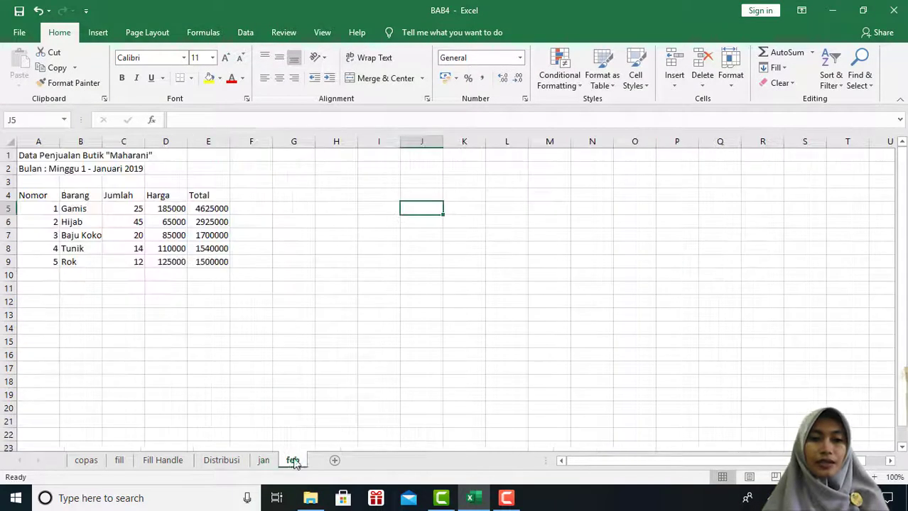
click(336, 461)
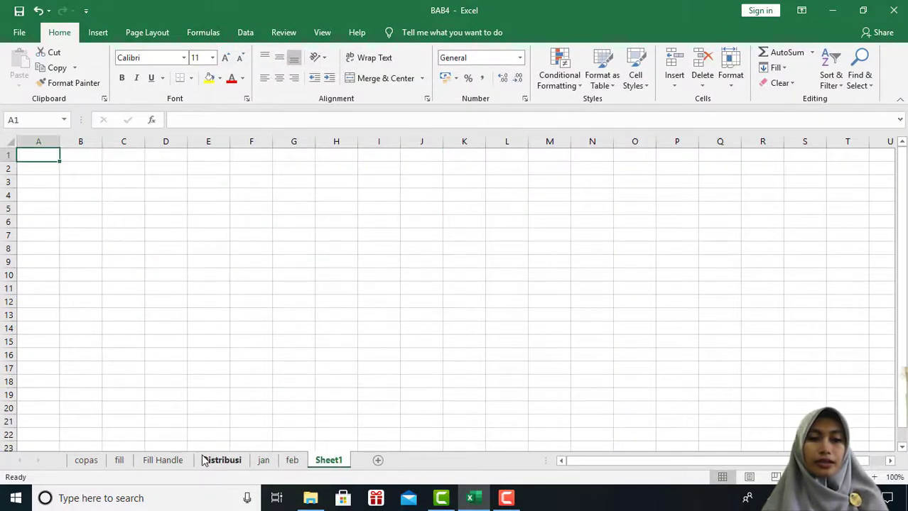
click(257, 463)
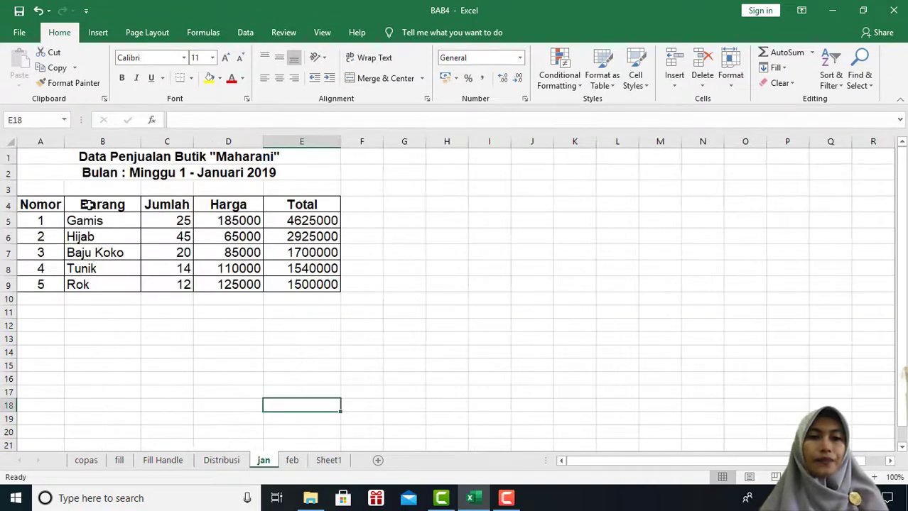
drag(74, 161, 142, 284)
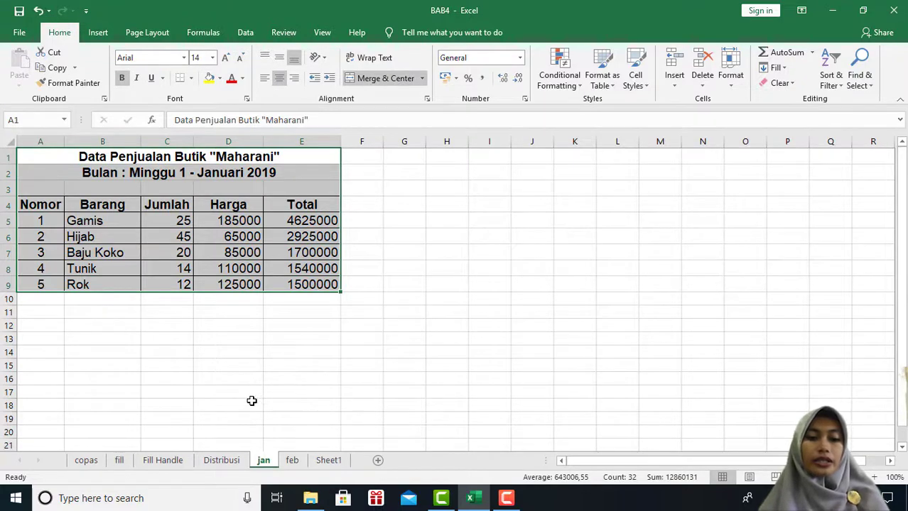
click(60, 54)
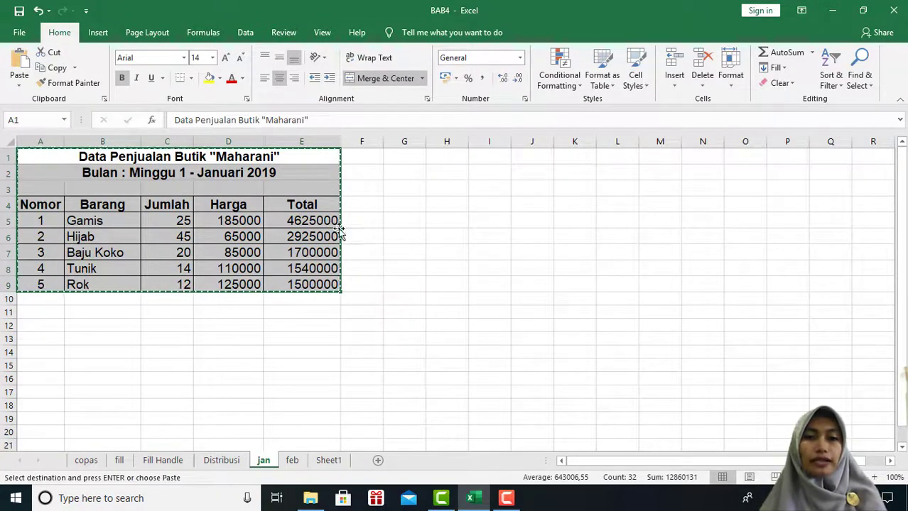
Step: Paste the cut table at Sheet1 A1 and resize columns B–E to fit Baju Koko, Jumlah, Harga, Total
click(346, 462)
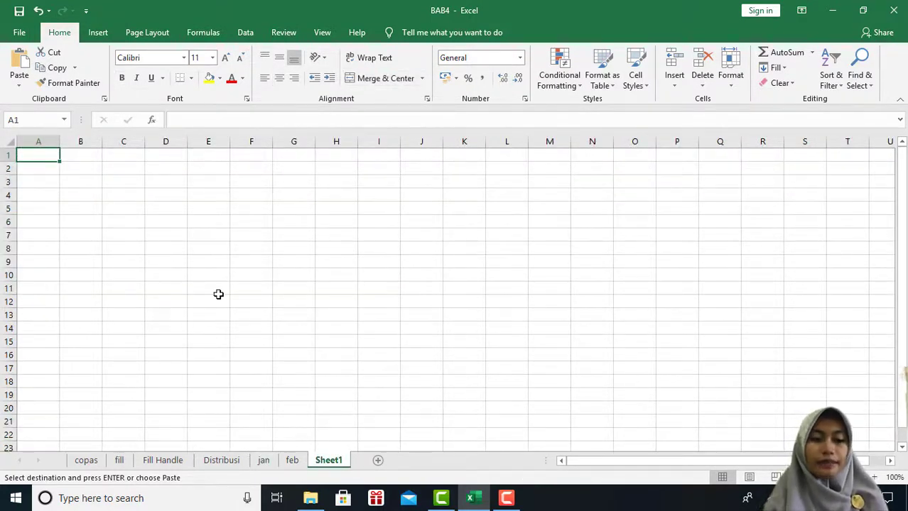
key(Return)
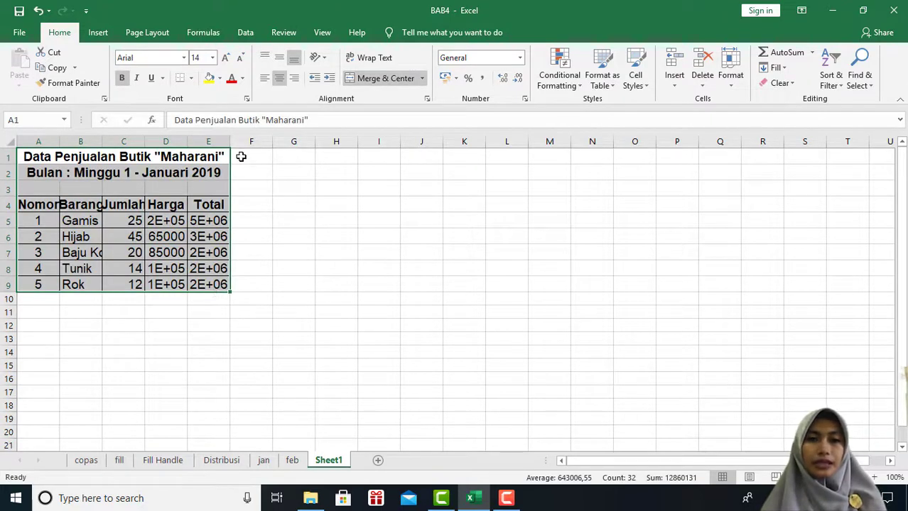
drag(229, 145, 242, 145)
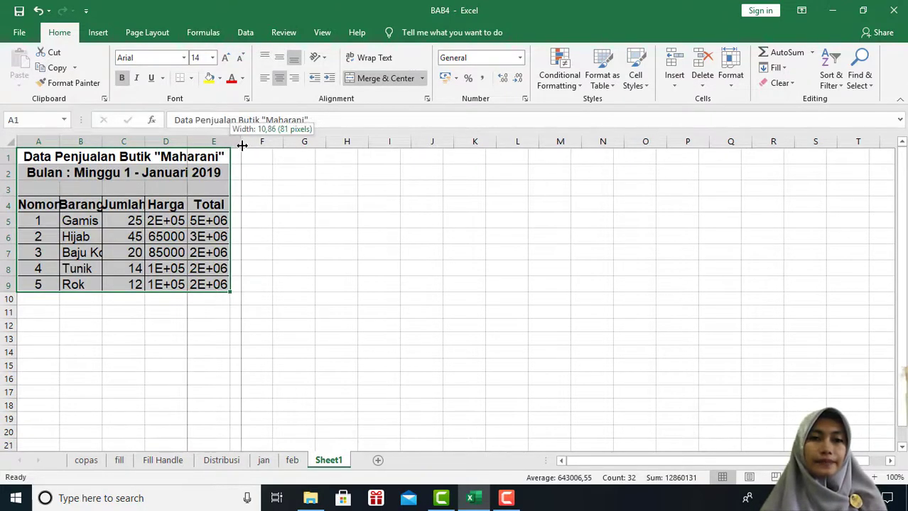
drag(186, 140, 204, 142)
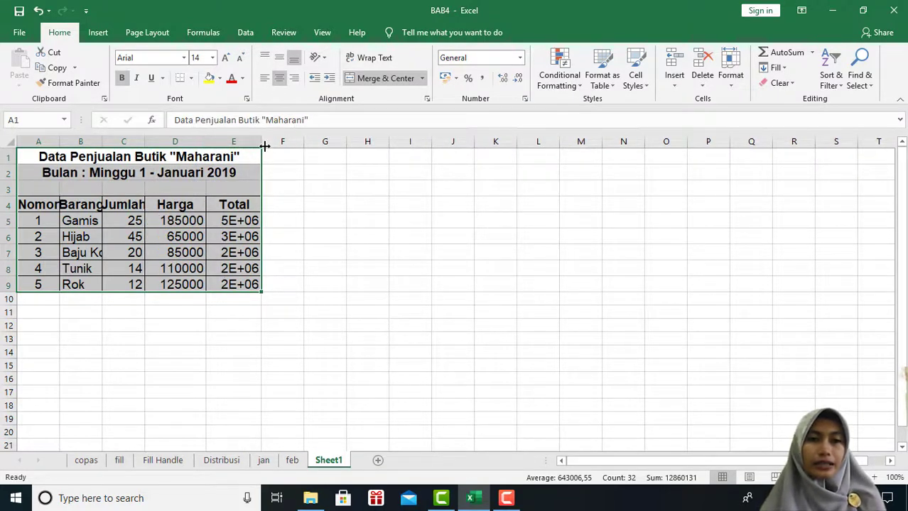
drag(261, 142, 308, 149)
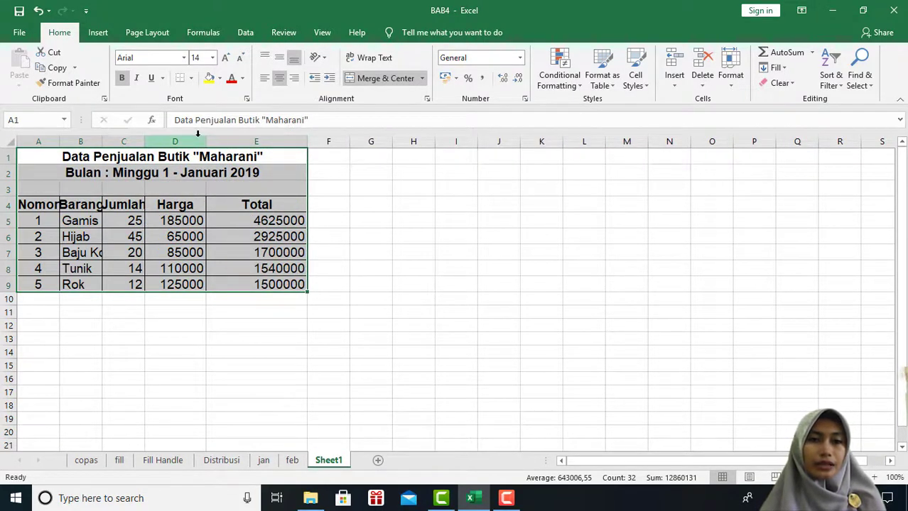
drag(206, 142, 221, 142)
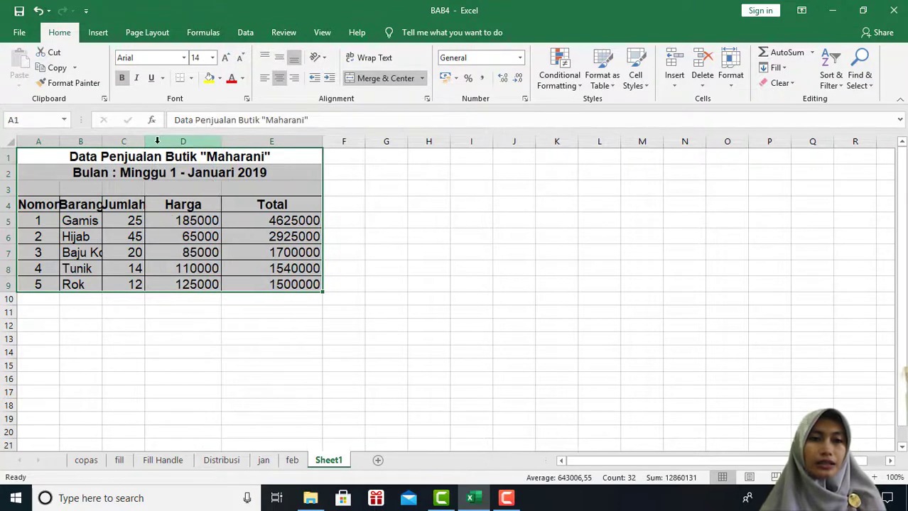
drag(145, 142, 158, 143)
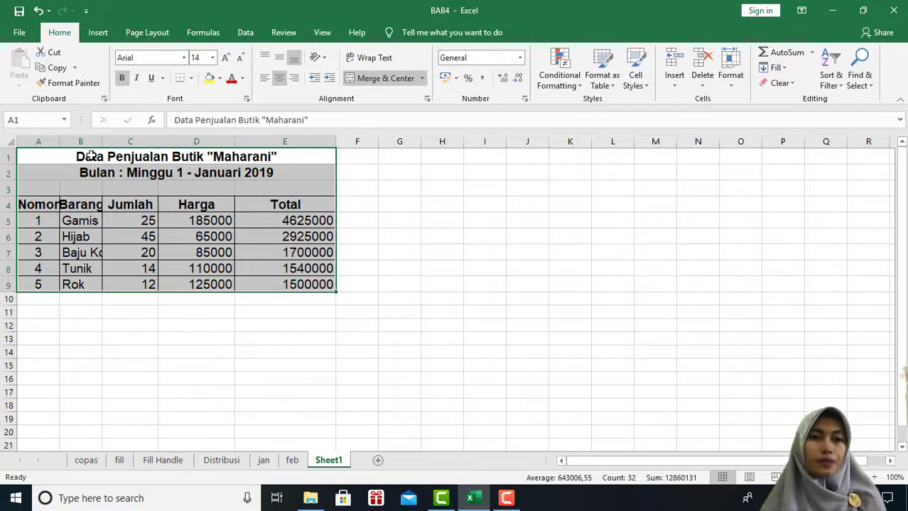
drag(105, 141, 140, 143)
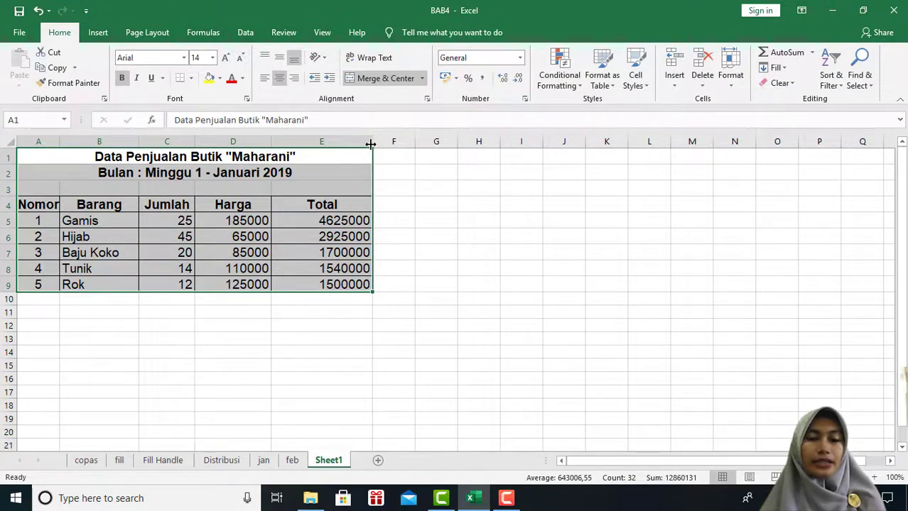
mouse_move(373, 143)
mouse_down()
mouse_move(306, 147)
mouse_move(362, 157)
mouse_up()
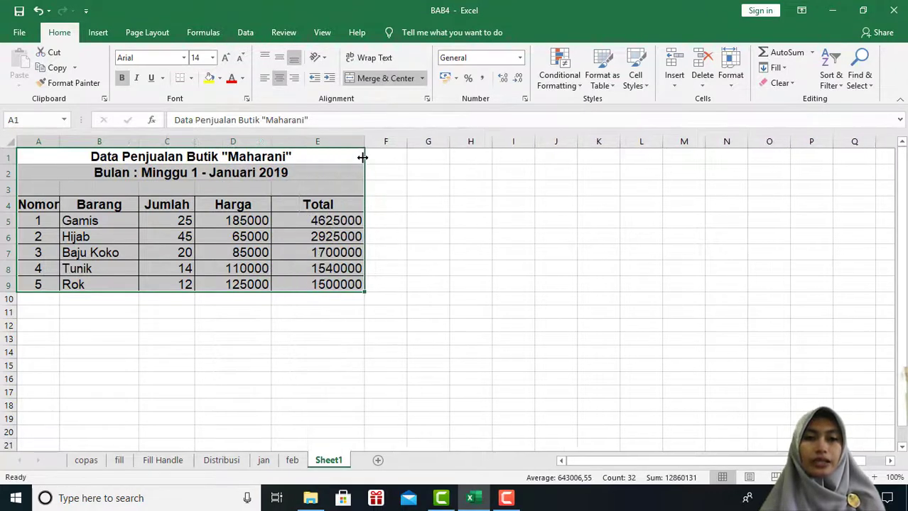
drag(364, 142, 356, 142)
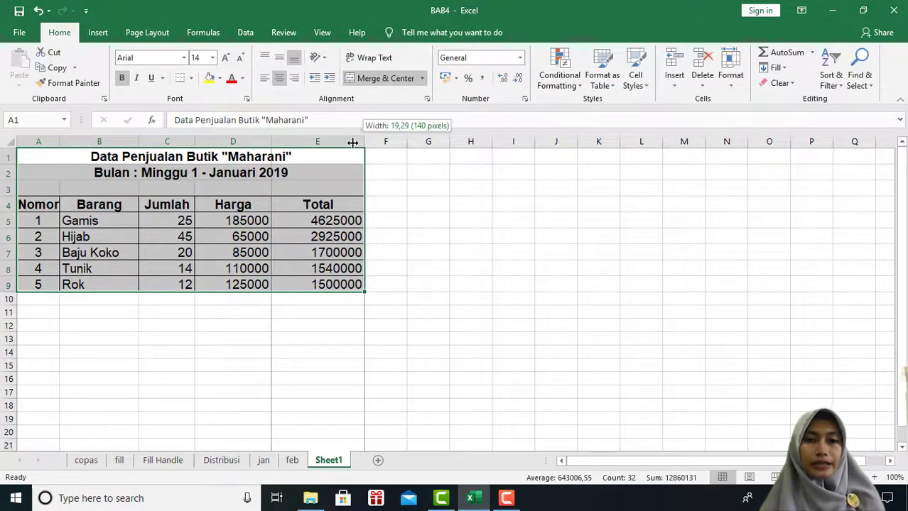
Step: Check that the jan sheet is now empty and Sheet1 holds the moved sales table
click(434, 246)
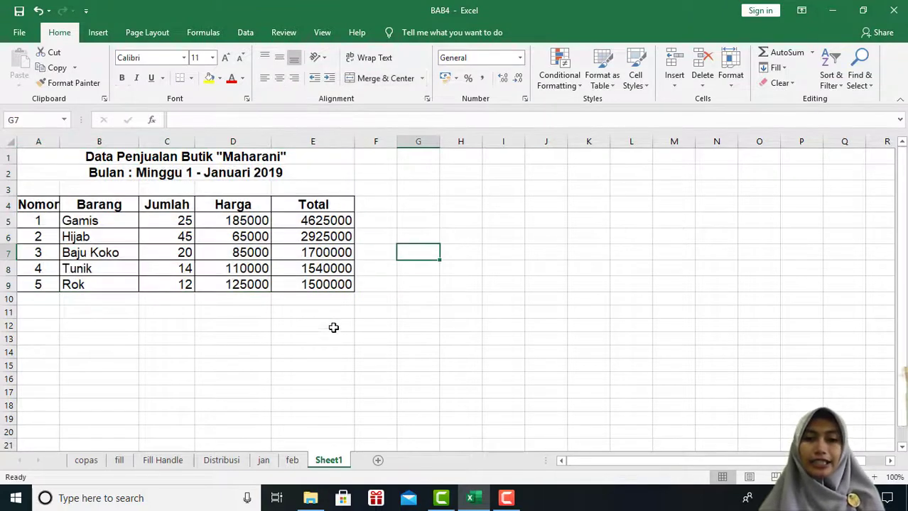
click(266, 460)
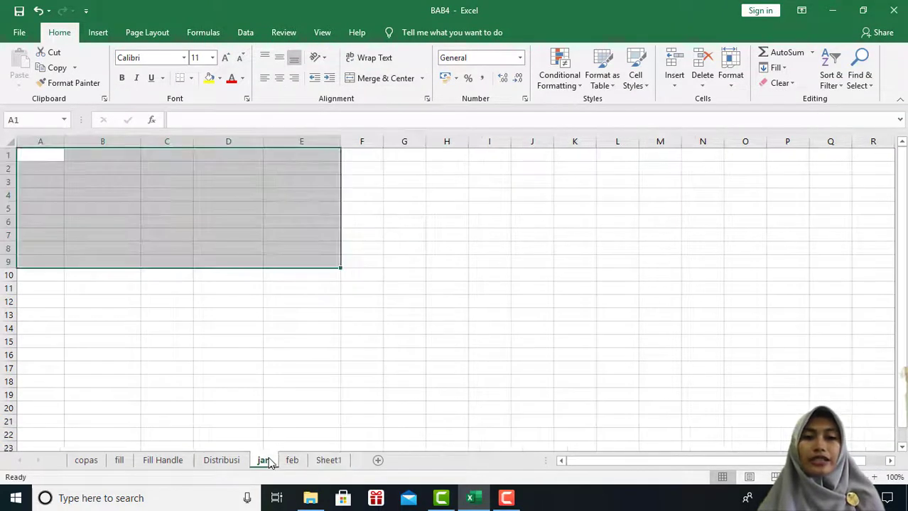
click(180, 177)
click(178, 232)
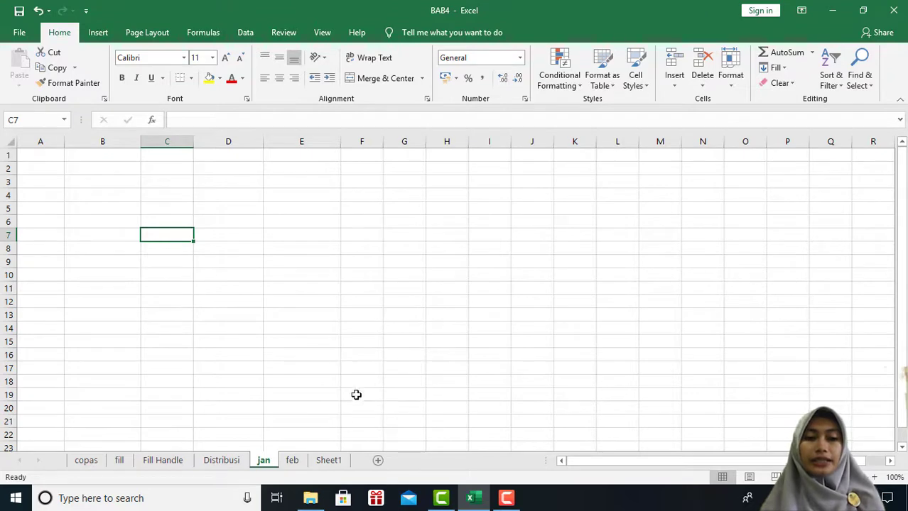
click(330, 460)
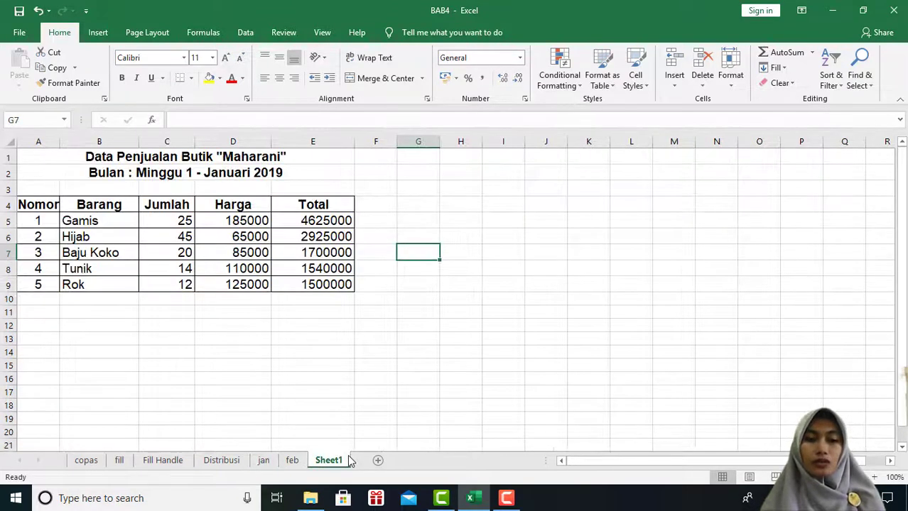
Step: Compare the Fill Handle, jan and feb sheets, ending on Fill Handle's Maharani table in A1:E9
click(179, 465)
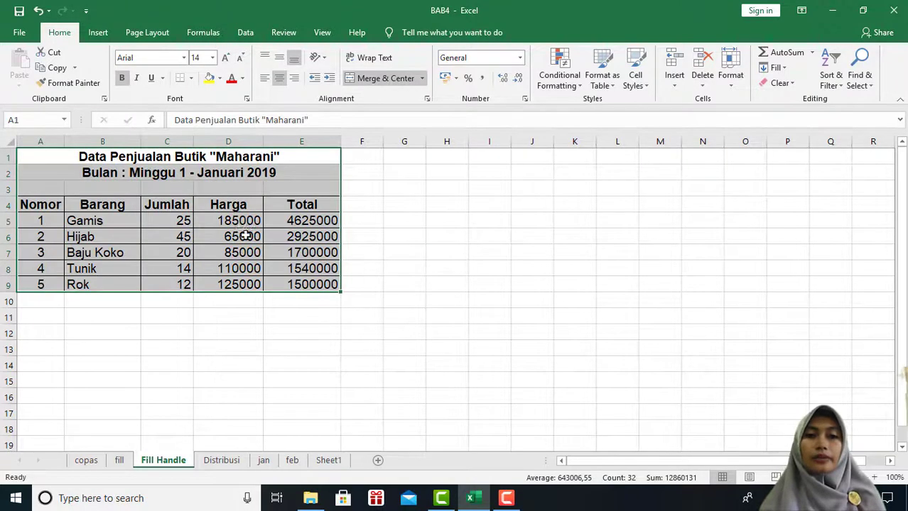
click(250, 285)
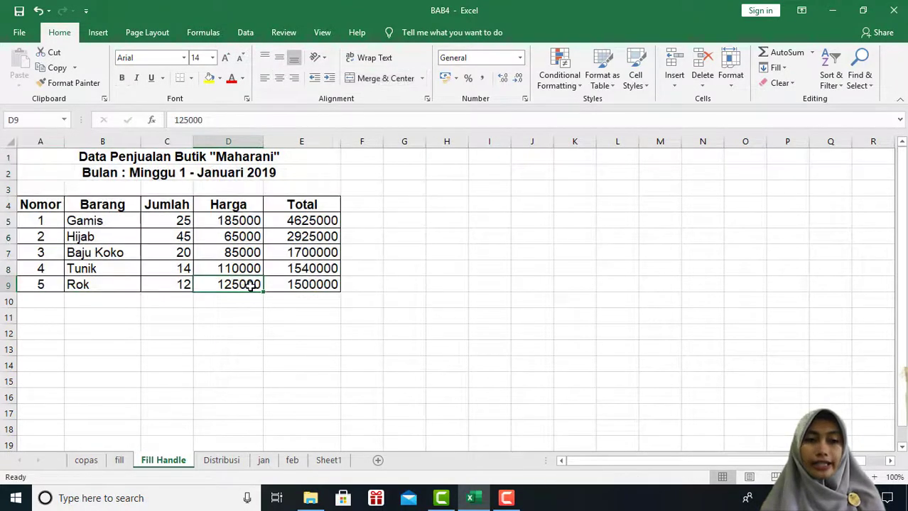
click(263, 463)
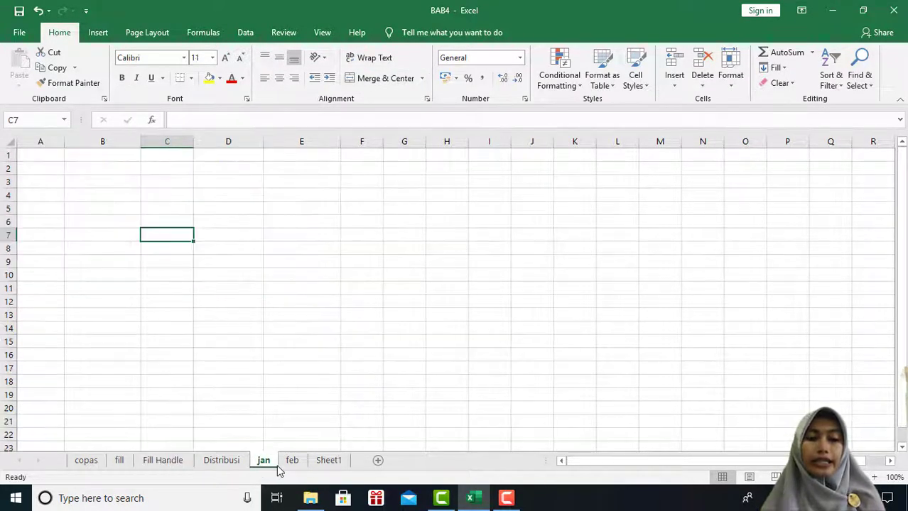
click(287, 461)
click(178, 460)
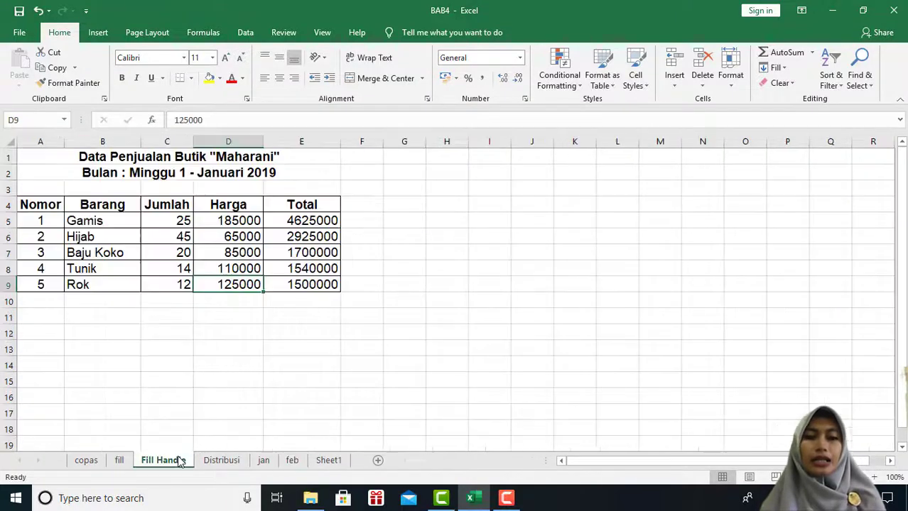